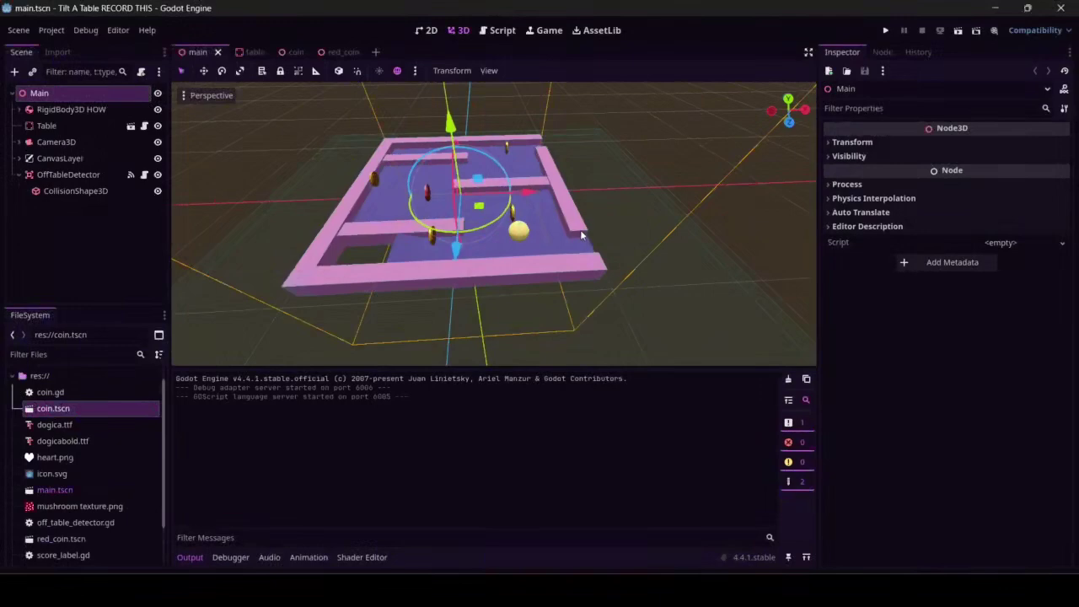
- Create a new scene with a 3D root node and add a MeshInstance3D as its child
left_click(377, 52)
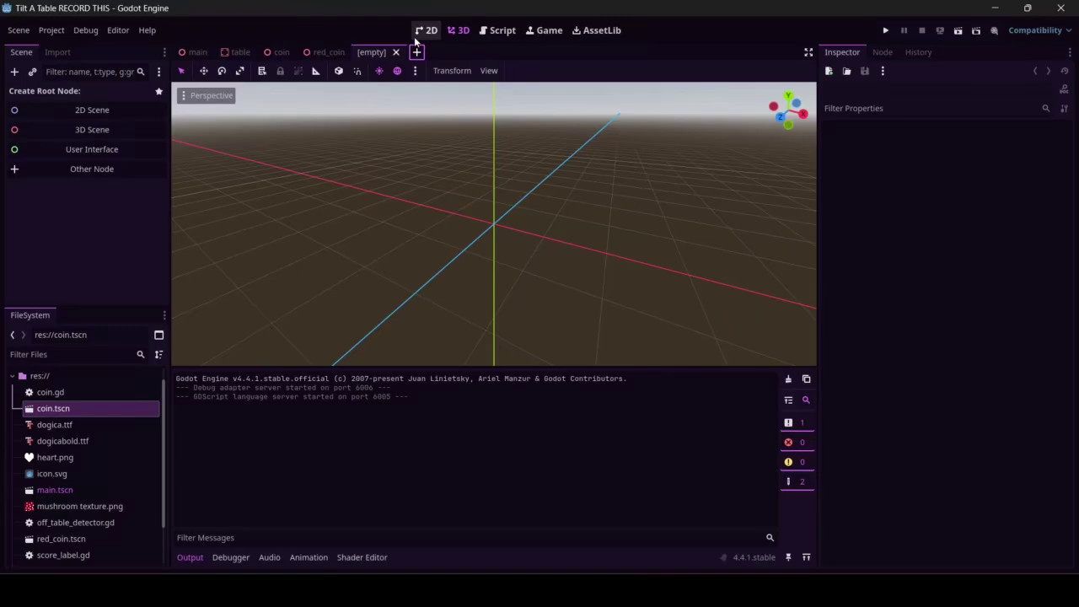
left_click(61, 131)
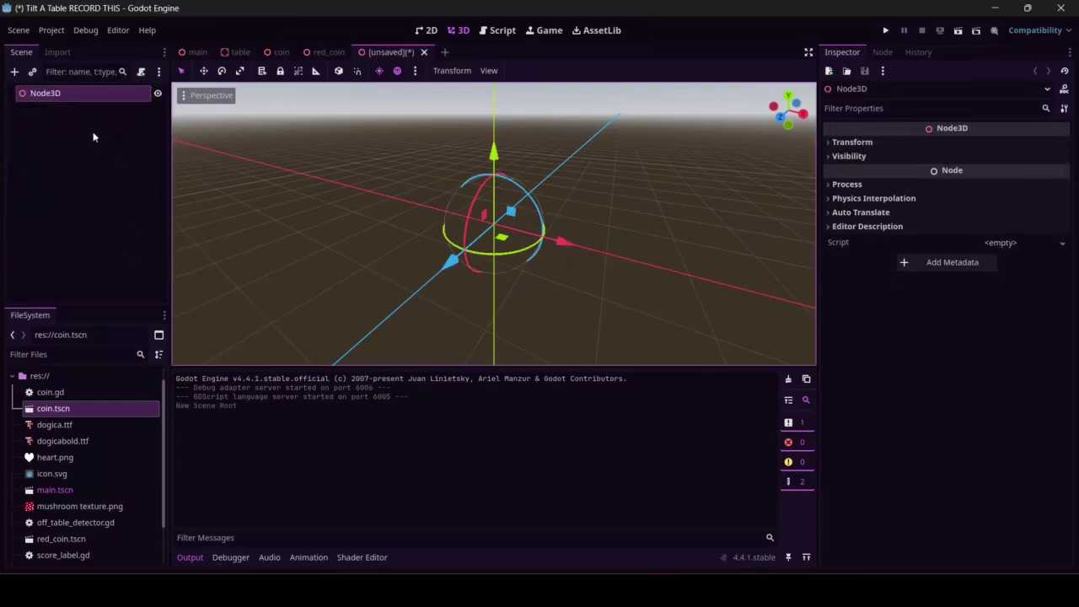
key("ctrl+a")
type("m")
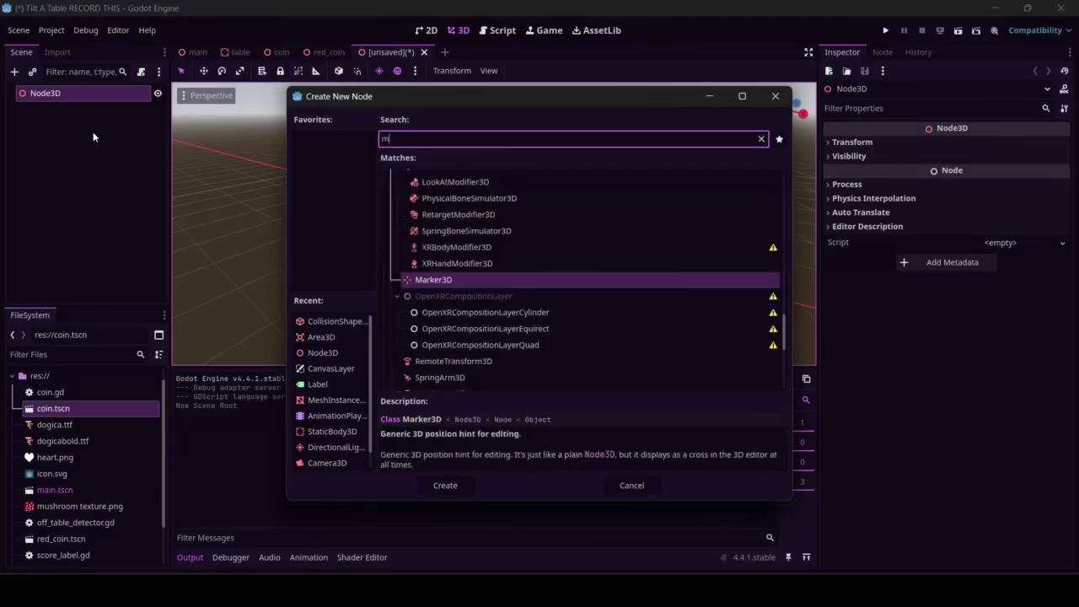
type("esh")
key("Return")
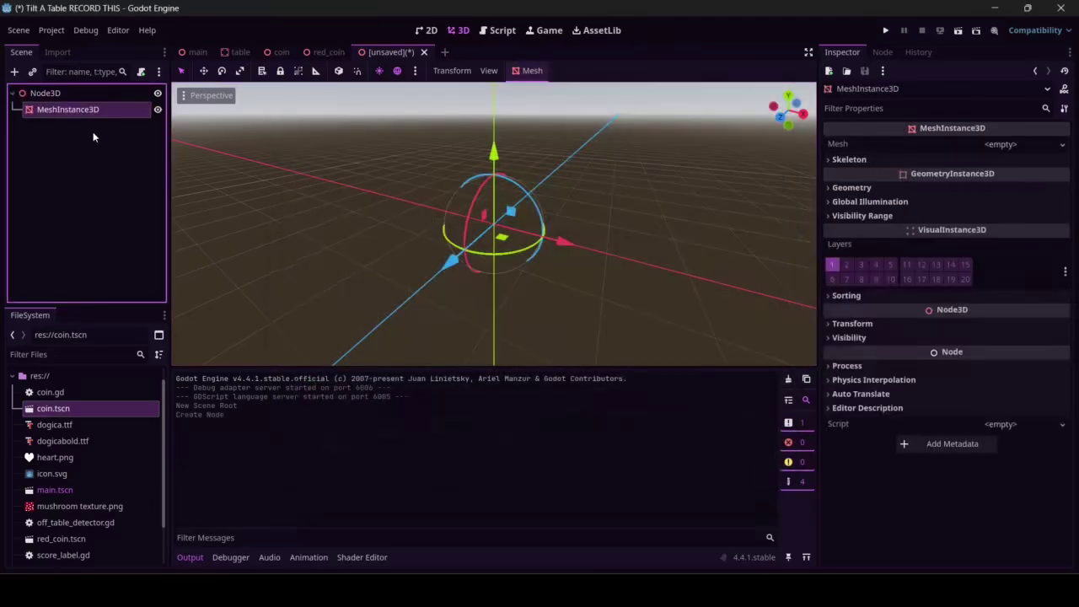
scroll(482, 183, "up", 1)
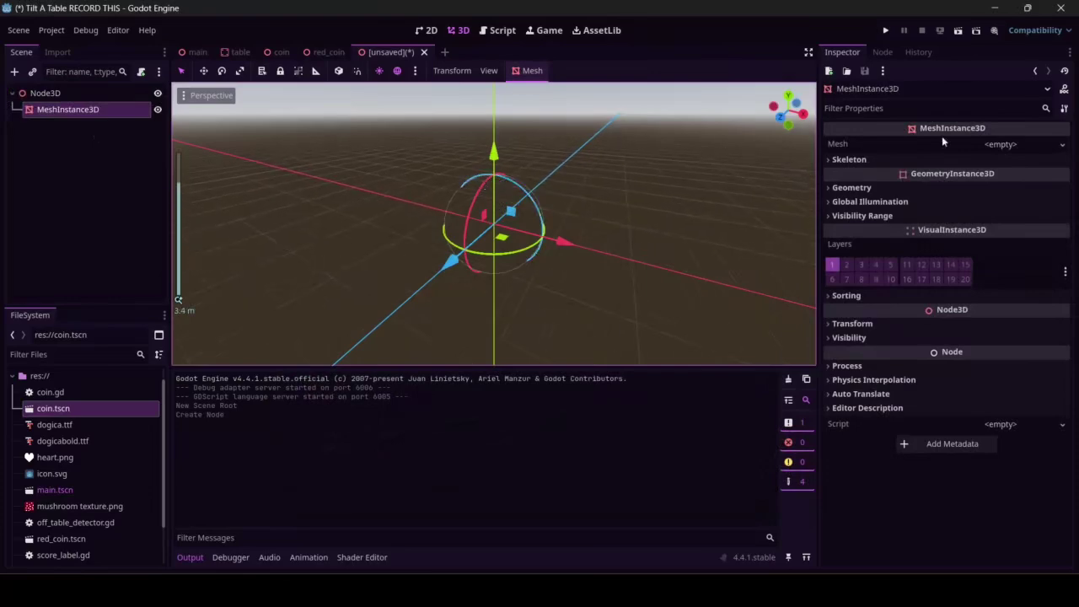
- Assign a new SphereMesh to the mesh instance and turn on its Is Hemisphere option
left_click(1022, 145)
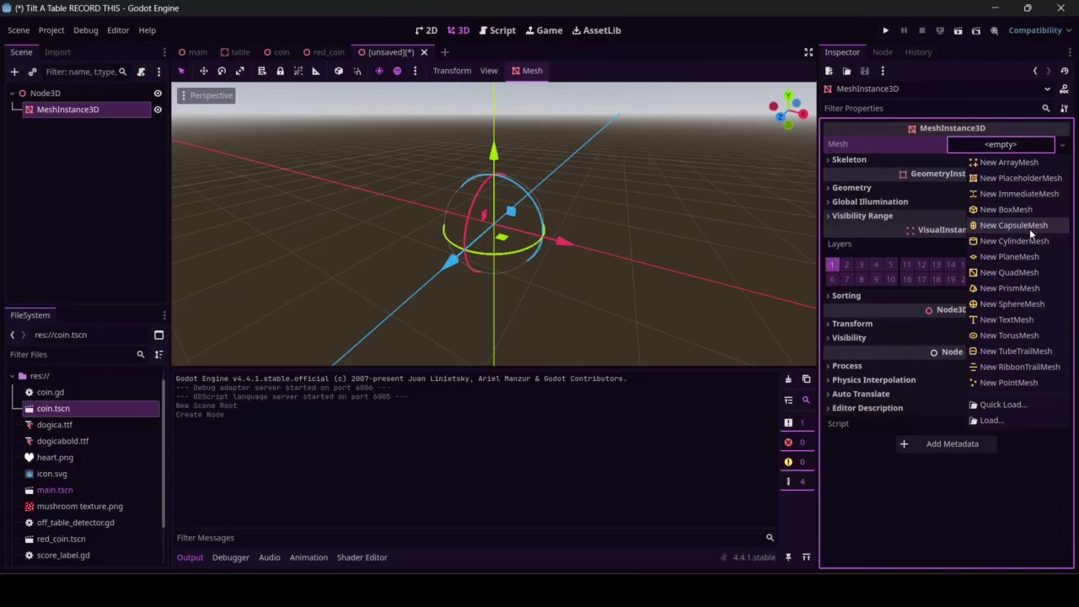
left_click(1022, 304)
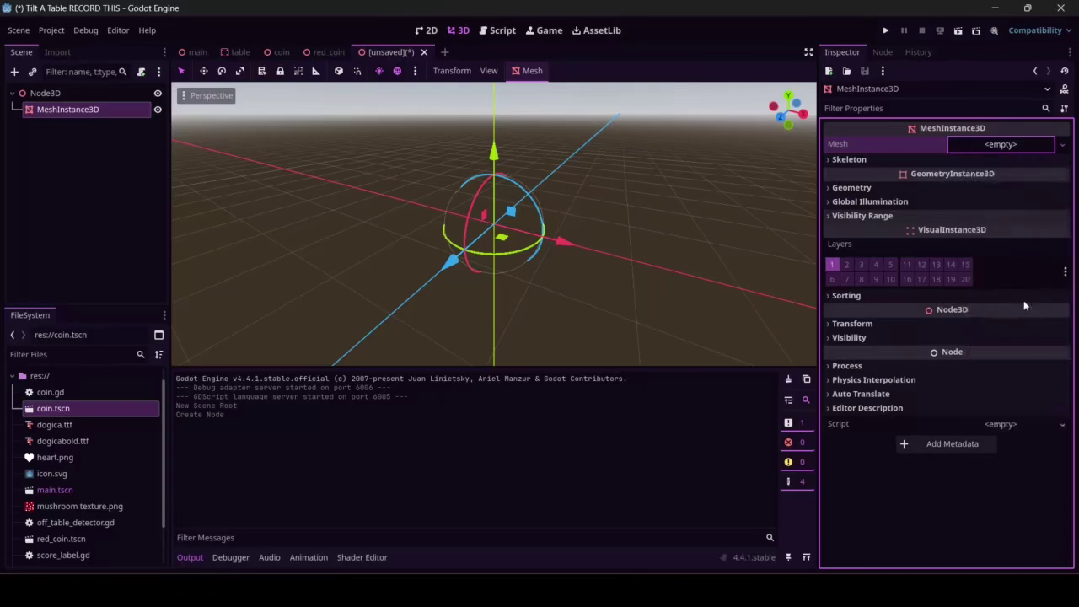
left_click(1014, 154)
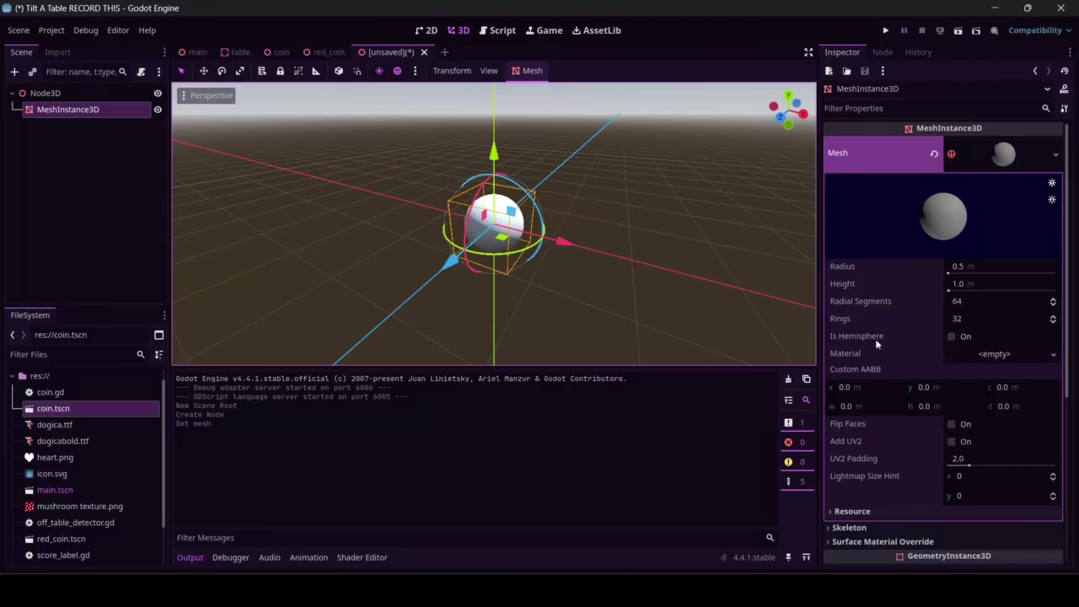
left_click(951, 337)
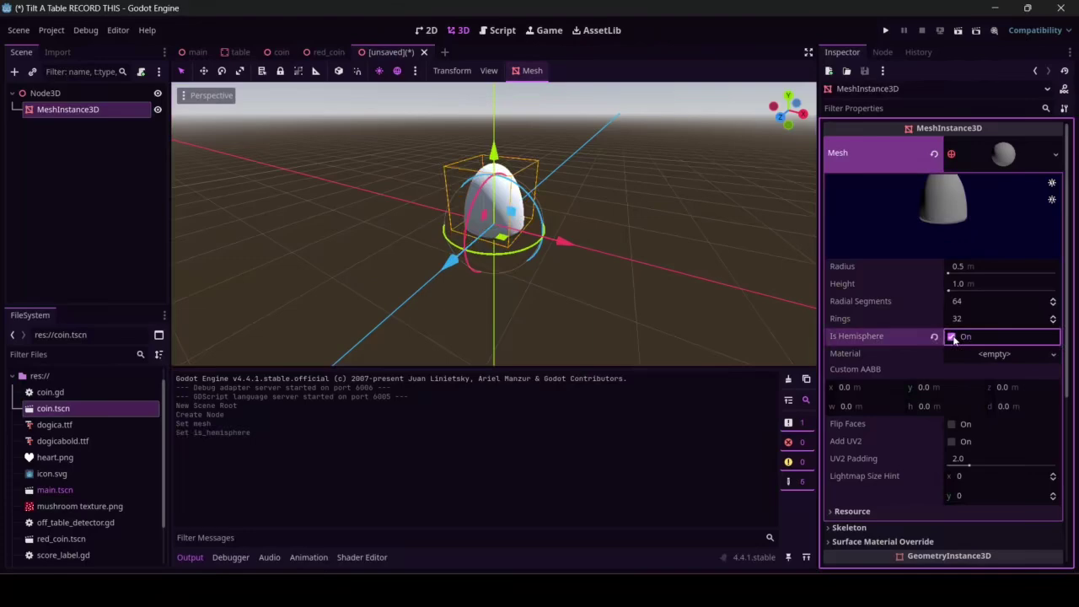
middle_click_drag(641, 354, 616, 275)
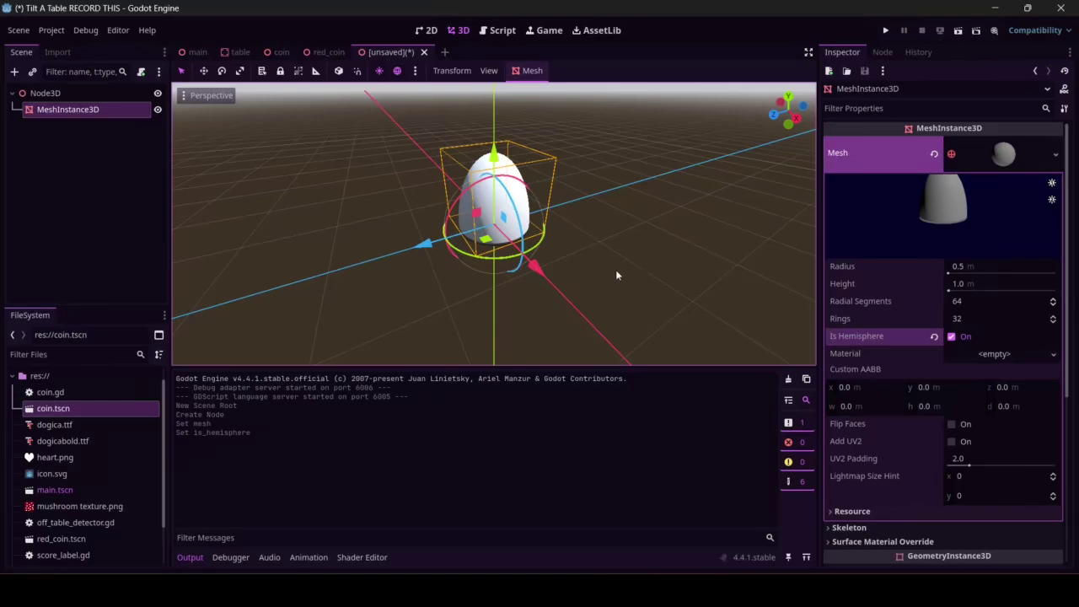
- Raise the hemisphere along the Y axis and set its Y position to 0.6 m
scroll(533, 229, "up", 2)
scroll(514, 194, "down", 2)
left_click_drag(498, 160, 510, 139)
mouse_move(516, 145)
middle_mouse_down()
mouse_move(540, 170)
mouse_move(511, 126)
middle_mouse_up()
scroll(506, 119, "down", 2)
left_click_drag(498, 108, 503, 114)
middle_click_drag(502, 113, 521, 180)
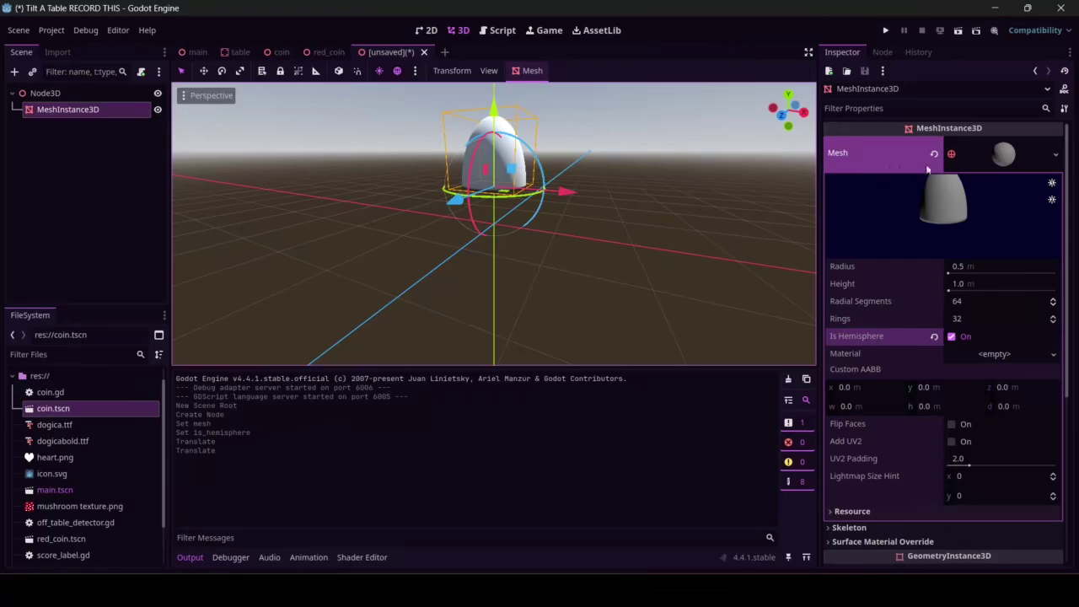
left_click(953, 160)
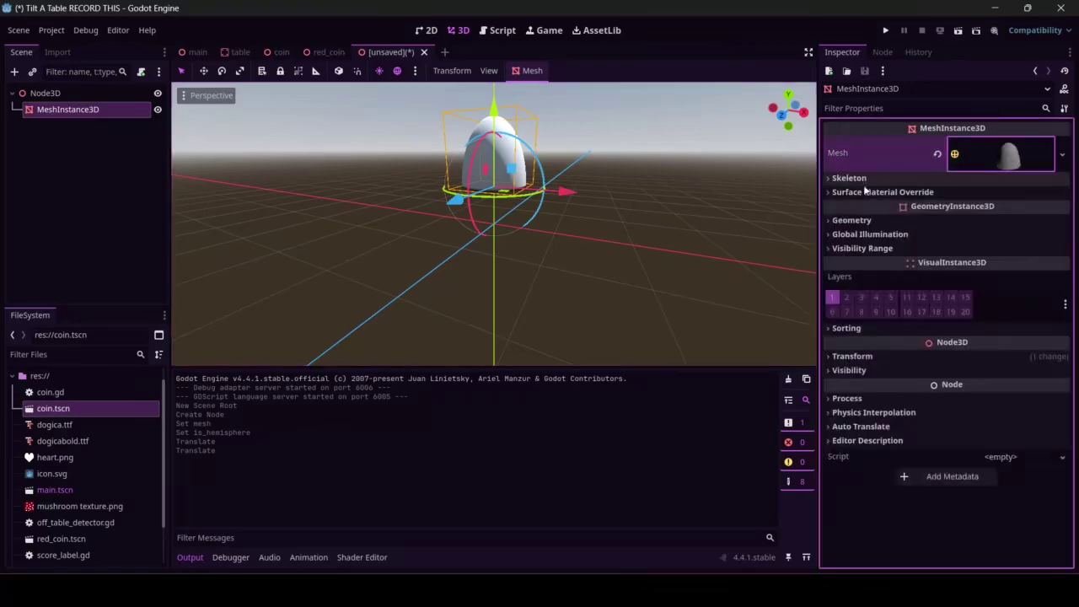
left_click(853, 355)
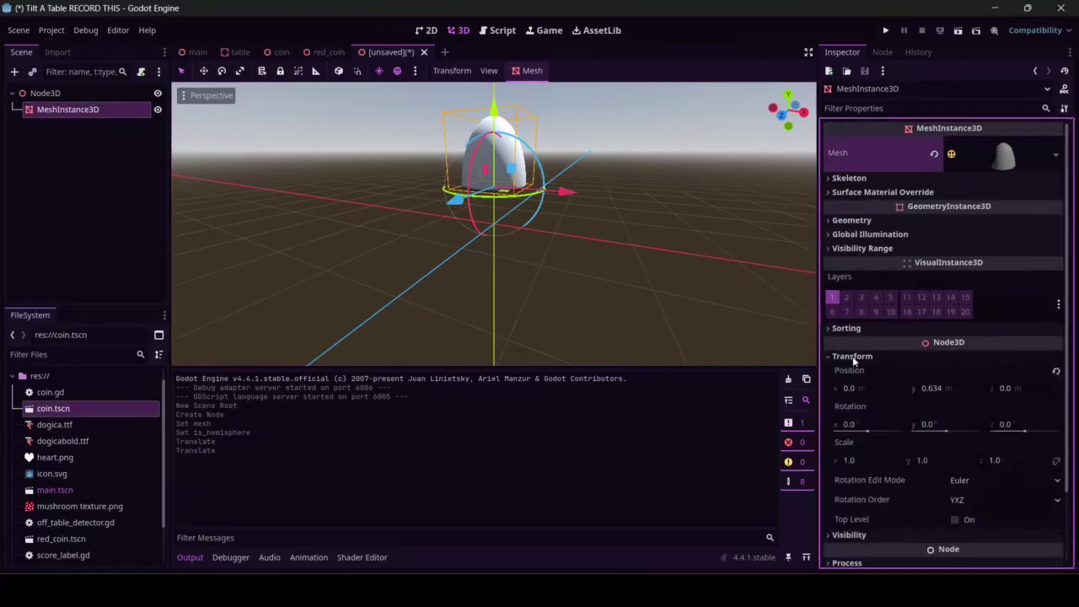
left_click(927, 391)
type("0.6")
key("Return")
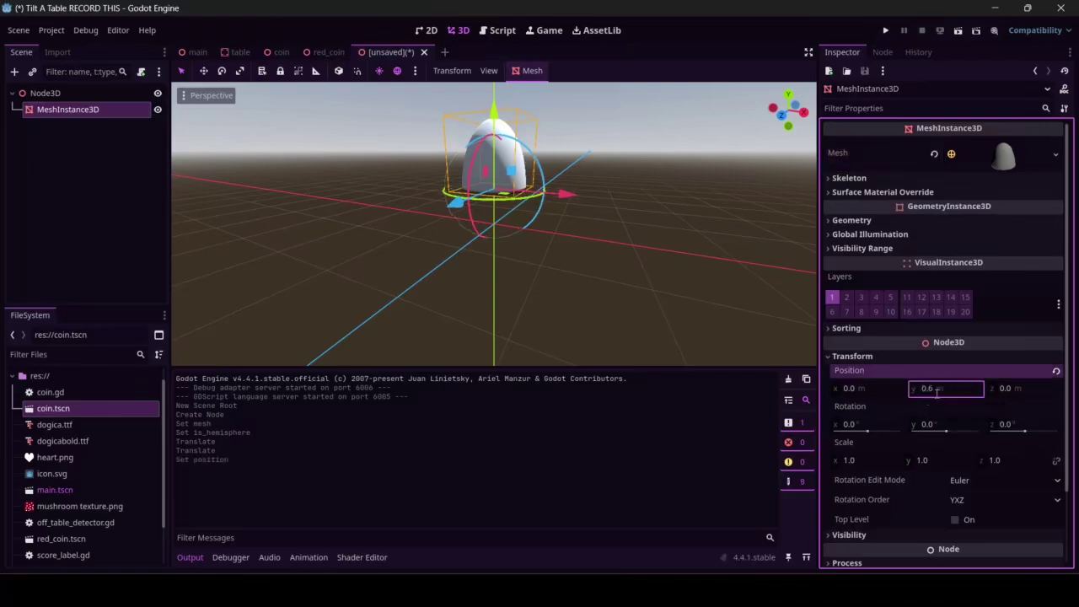
- Add a second MeshInstance3D under the root node, assign it a new CylinderMesh and open the mesh's properties
left_click(41, 93)
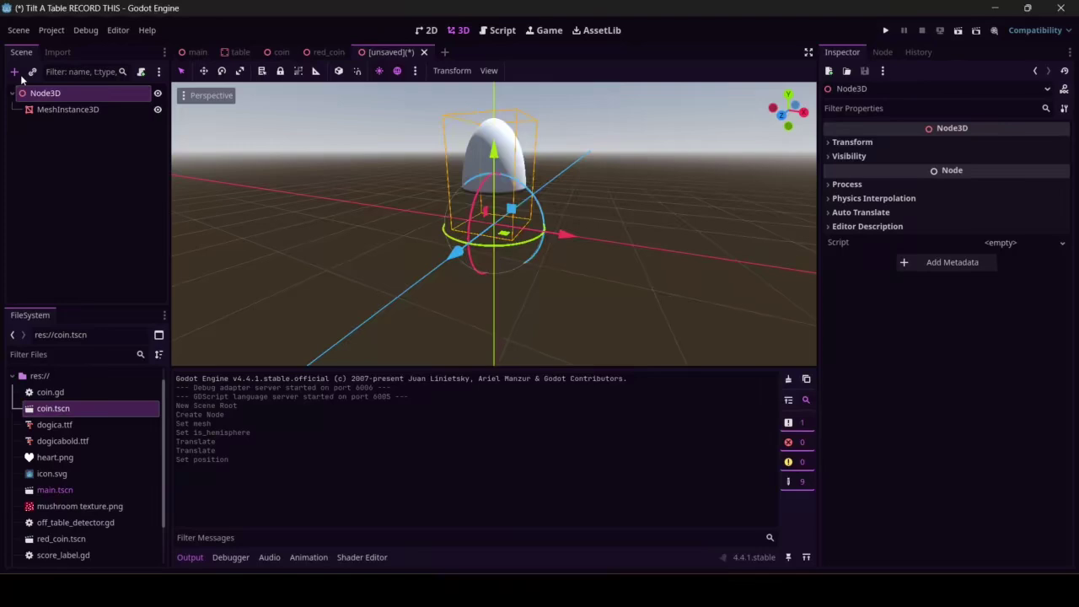
left_click(14, 72)
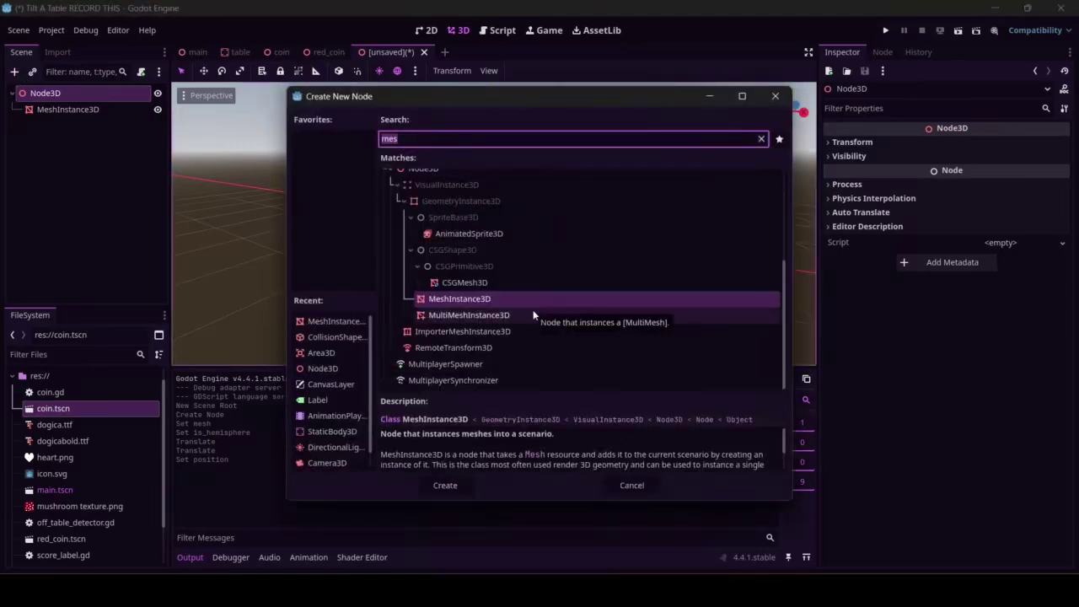
key("Return")
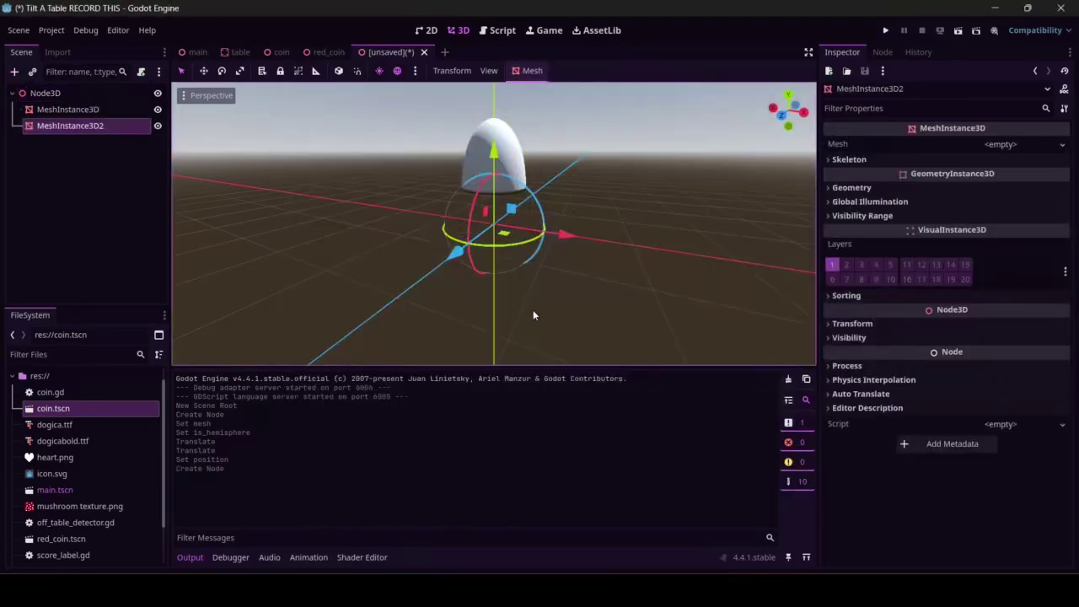
left_click(1061, 145)
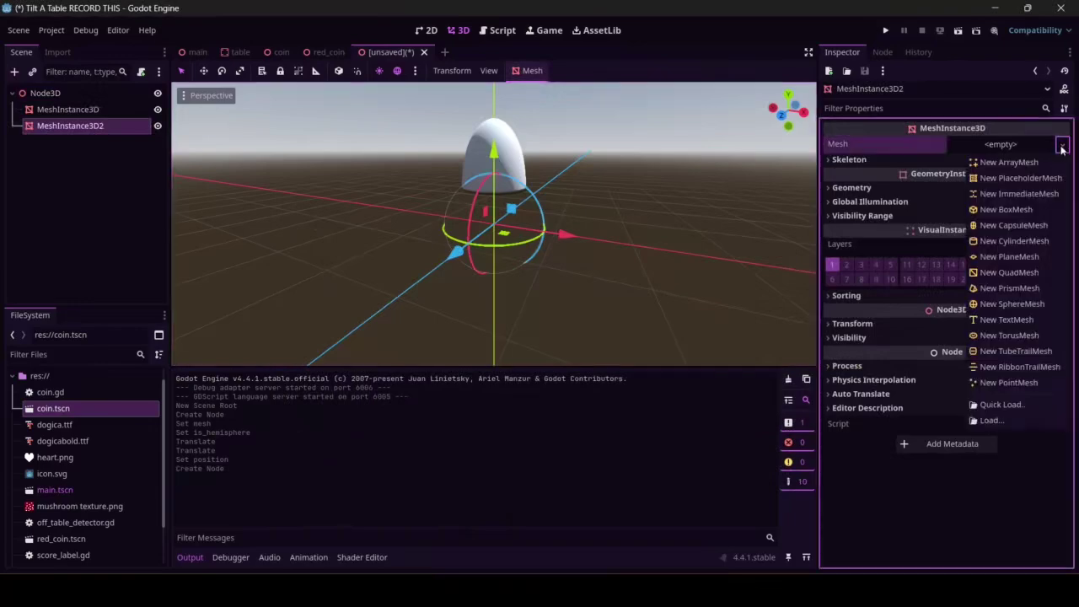
left_click(1030, 243)
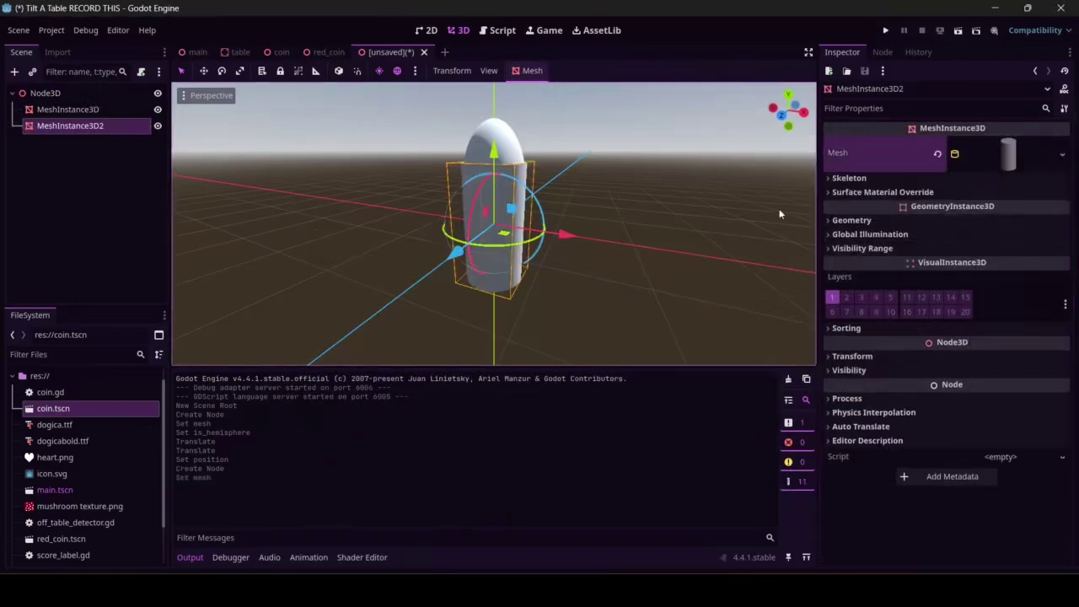
left_click(1011, 154)
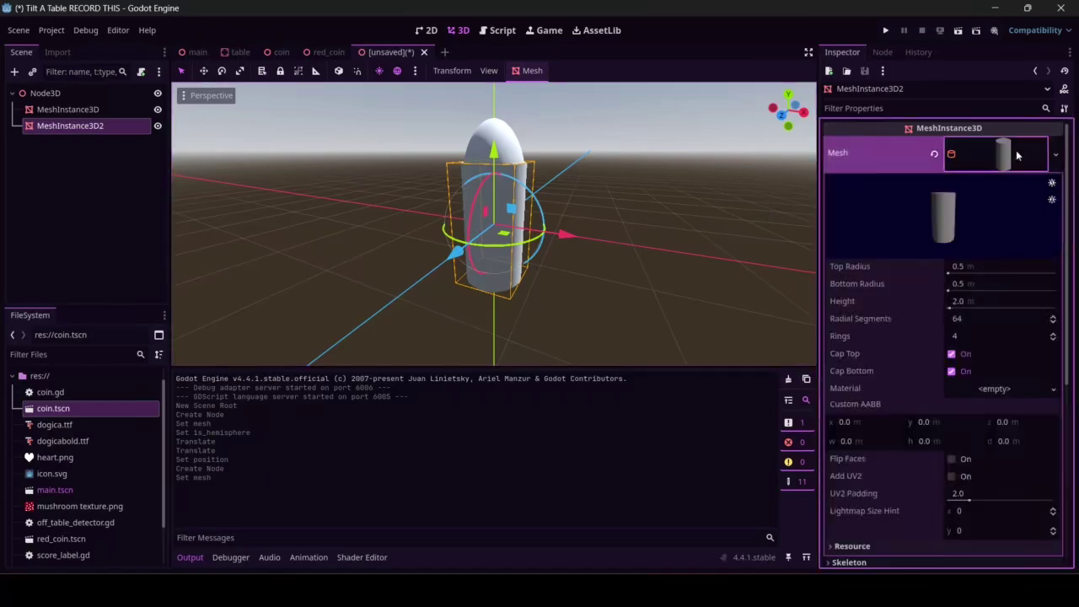
key("ctrl+z")
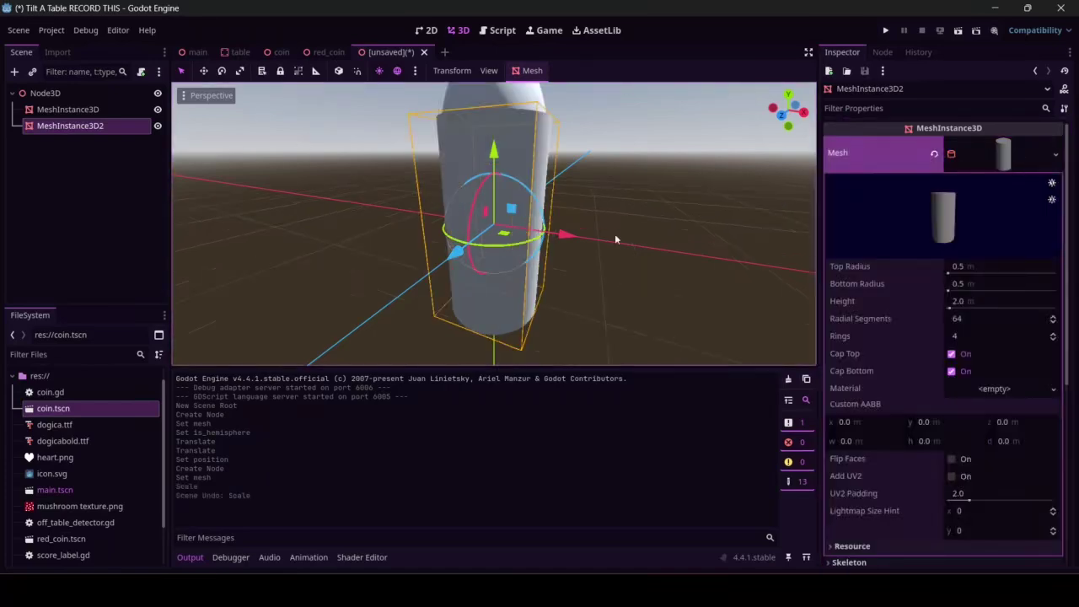
left_click(947, 271)
left_click_drag(948, 272, 950, 275)
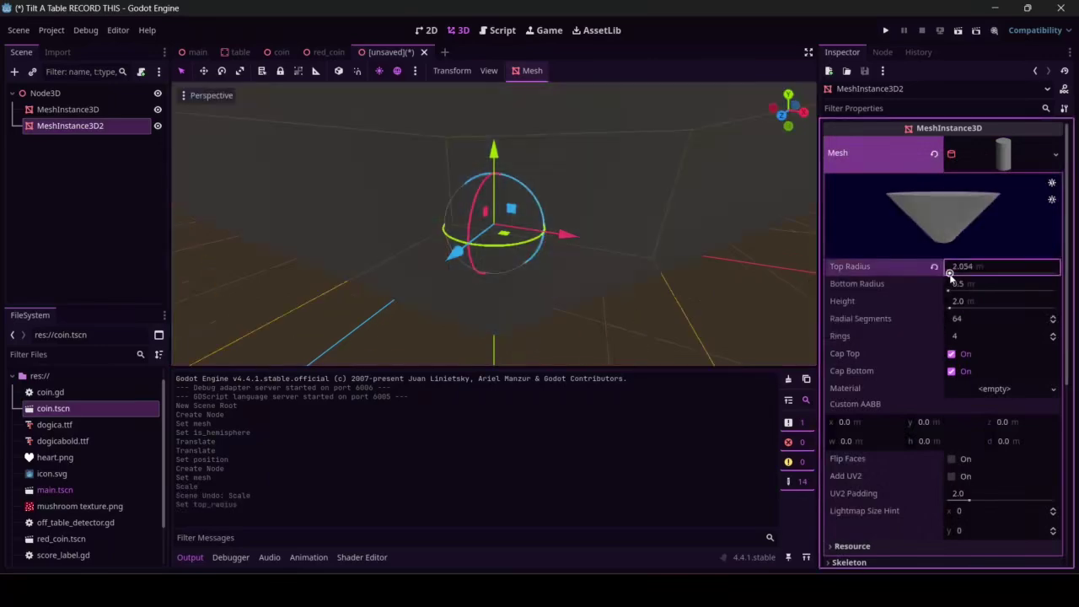
left_click(934, 268)
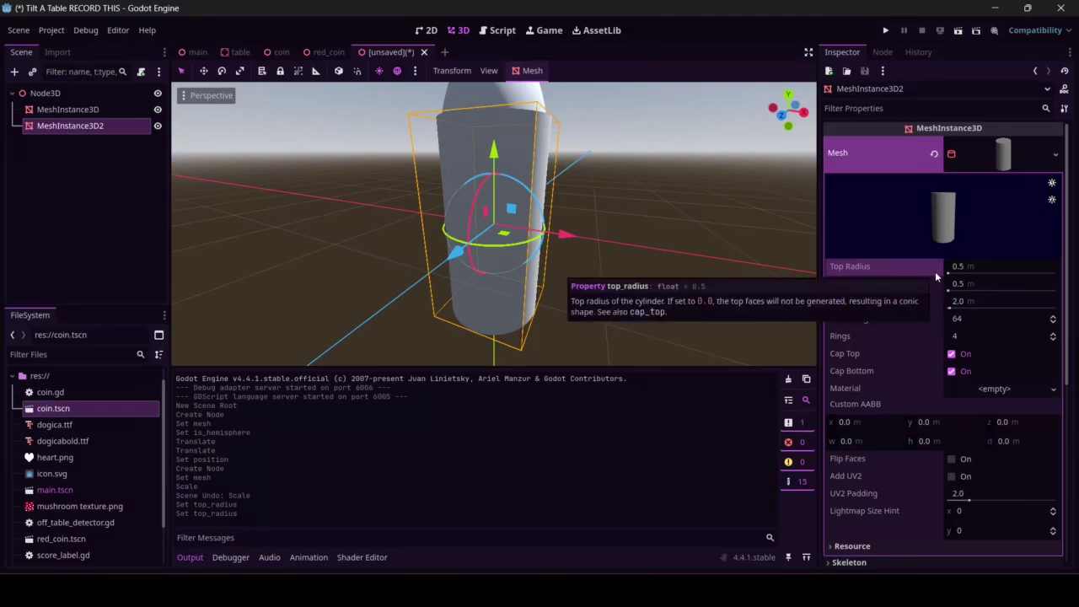
- Set the cylinder's height to 0.7 m and raise the cylinder along the Y axis toward the hemisphere's underside
left_click(1054, 302)
type("1")
key("Return")
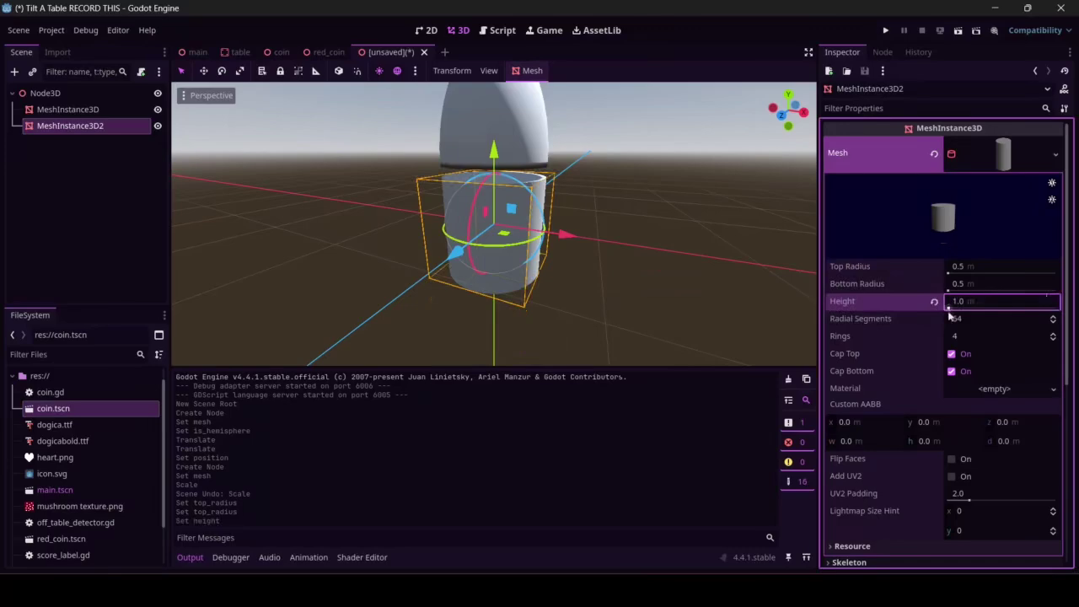
scroll(587, 271, "up", 3)
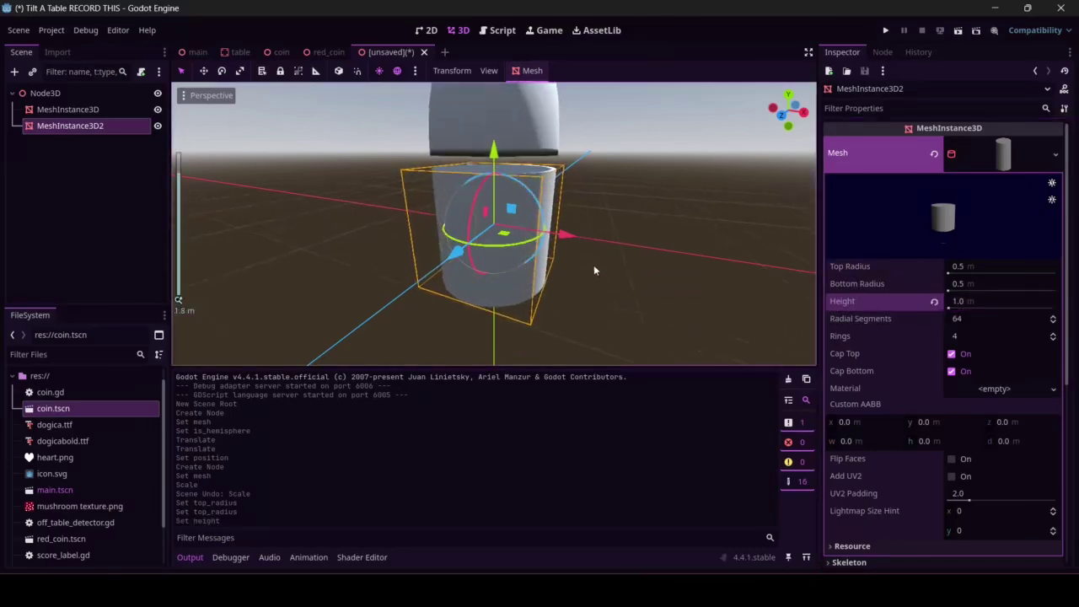
left_click(983, 301)
type("0.5")
key("Return")
left_click_drag(494, 152, 496, 131)
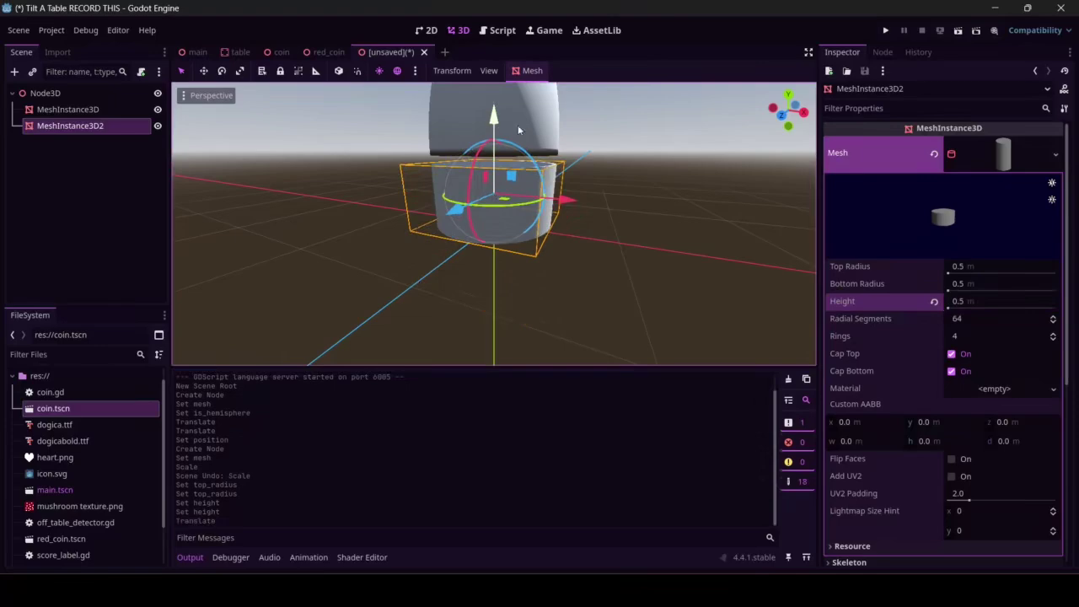
left_click(995, 305)
type("0.7")
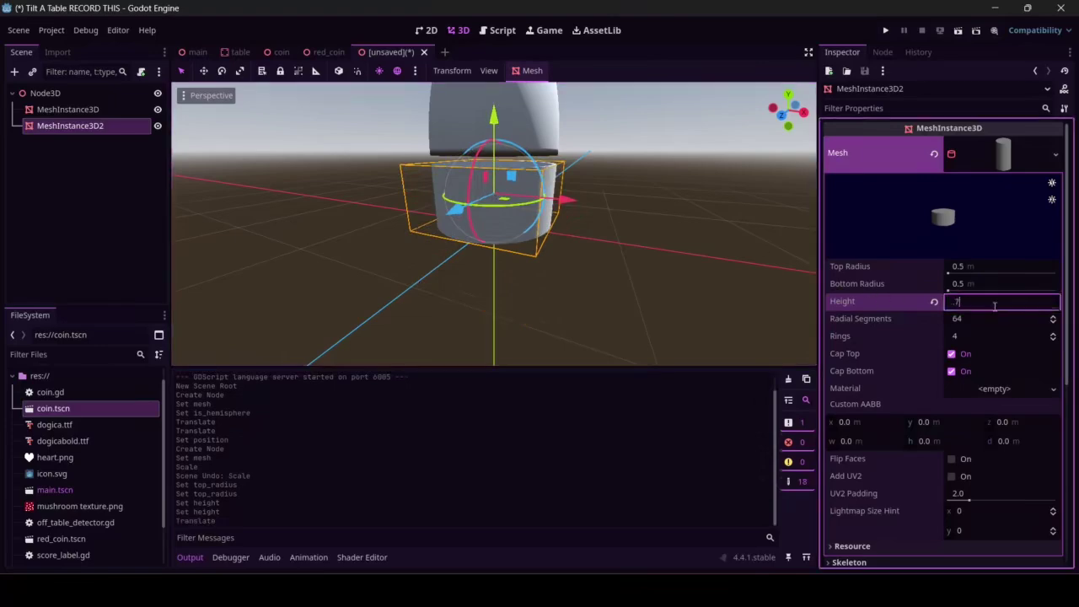
key("Return")
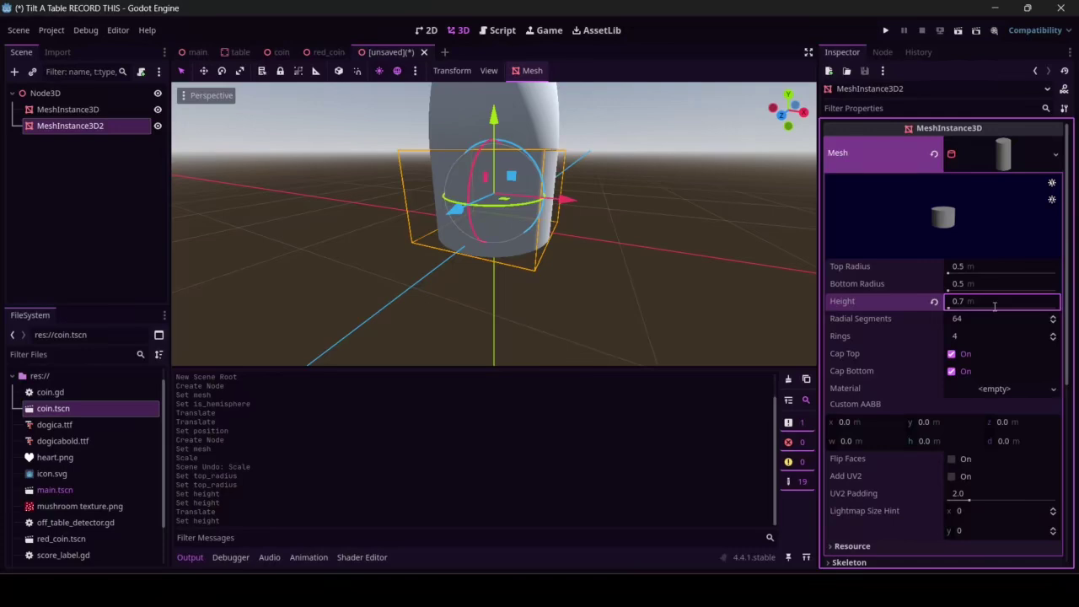
- Taper the cylinder with a top radius of 0.1 m and a bottom radius of 0.2 m
left_click(977, 268)
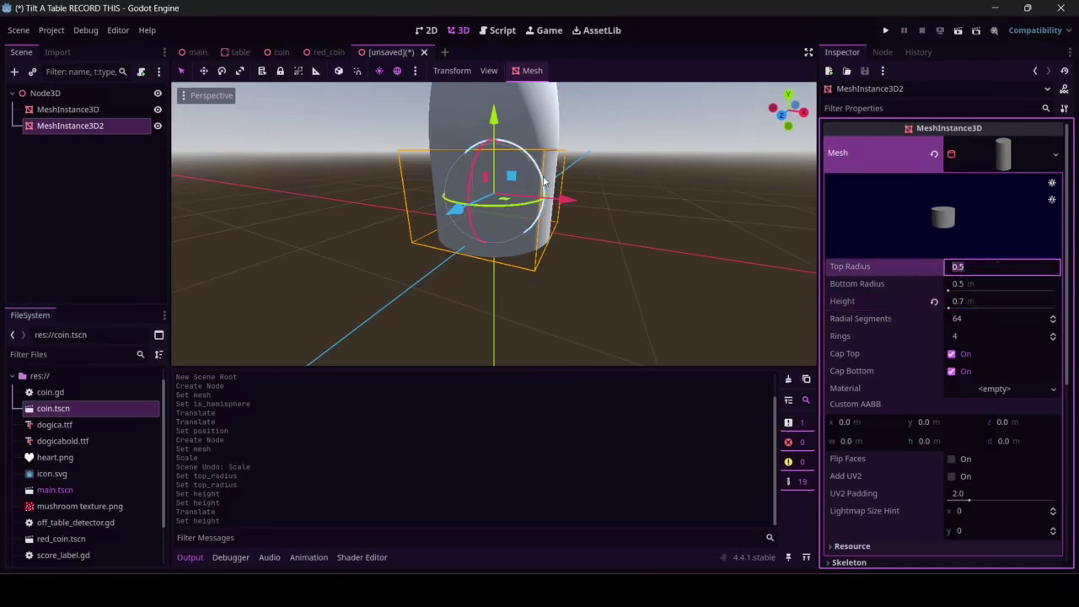
type("0.1")
key("Return")
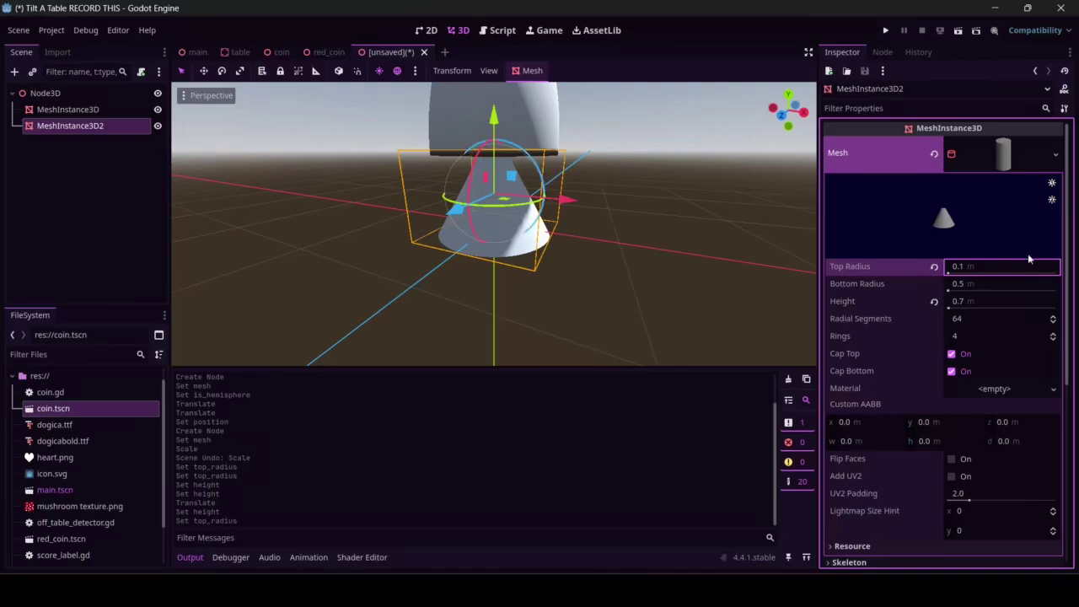
left_click(1000, 286)
type(".3")
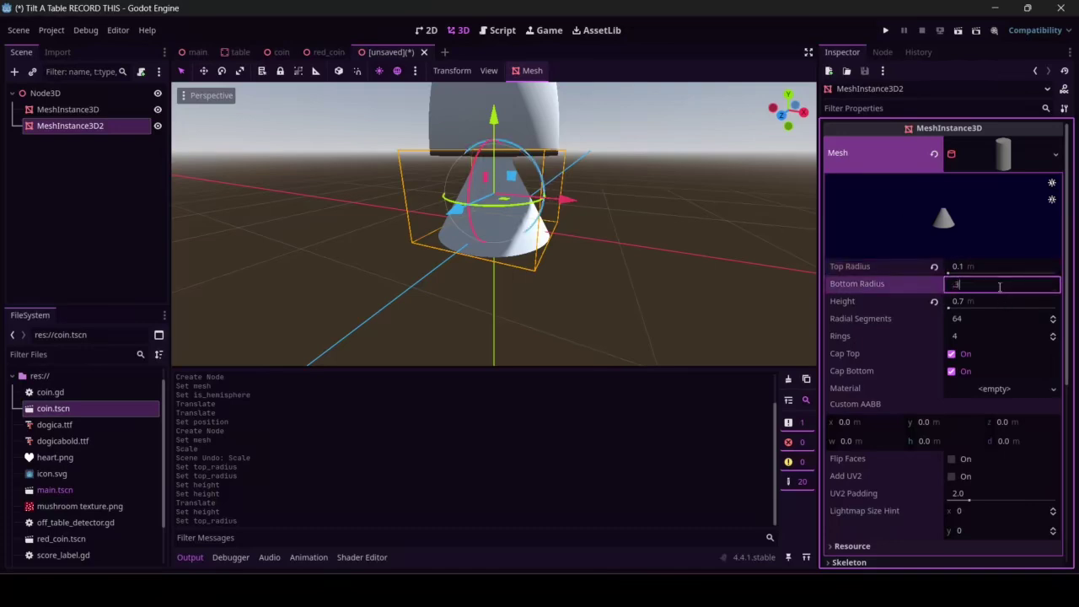
key("Return")
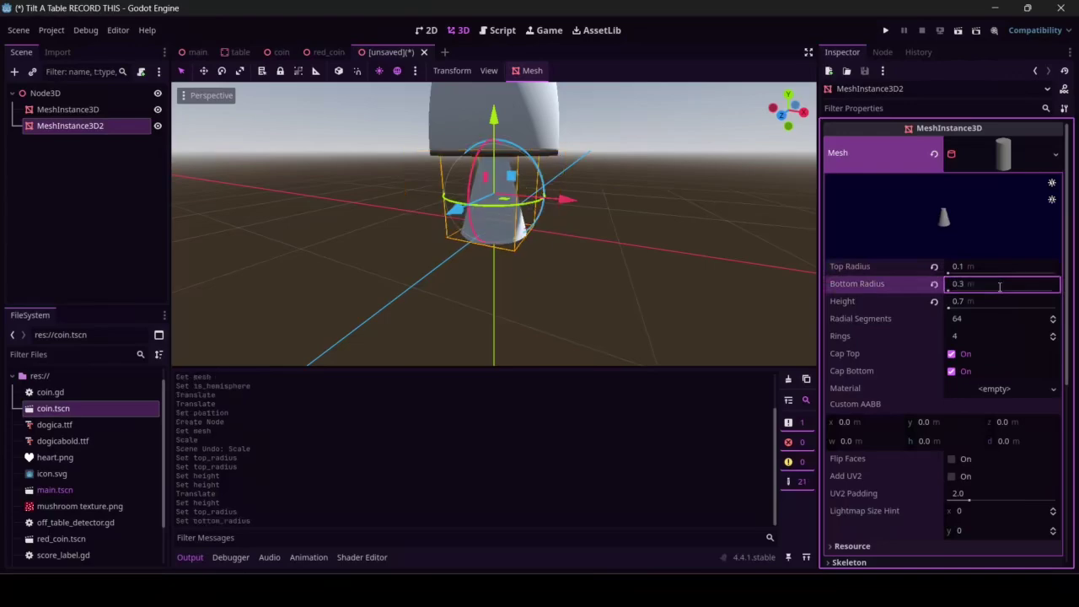
left_click(1000, 287)
type(".2")
key("Return")
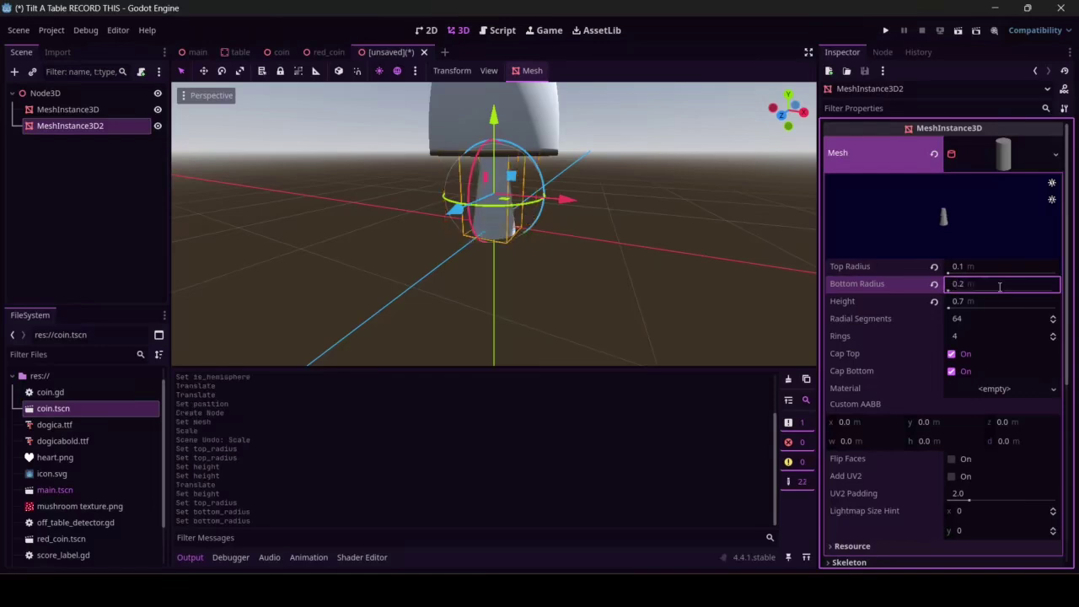
- Move the tapered cylinder up along the Y axis so its top meets the hemisphere's underside
left_click(558, 219)
middle_click_drag(558, 221, 492, 194)
left_click(491, 194)
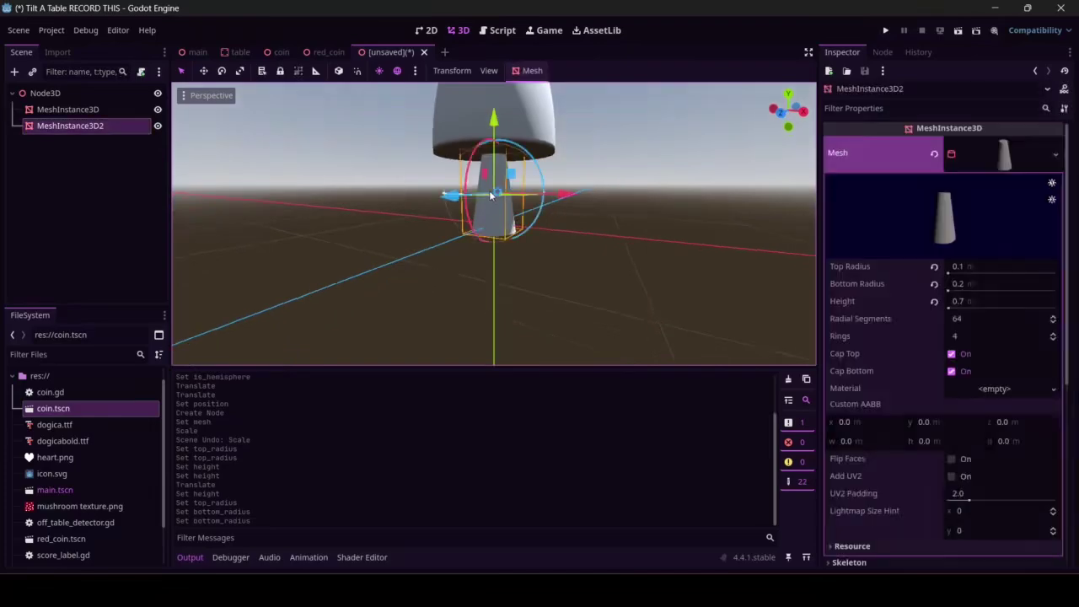
left_click_drag(494, 119, 494, 109)
middle_click_drag(494, 109, 489, 173)
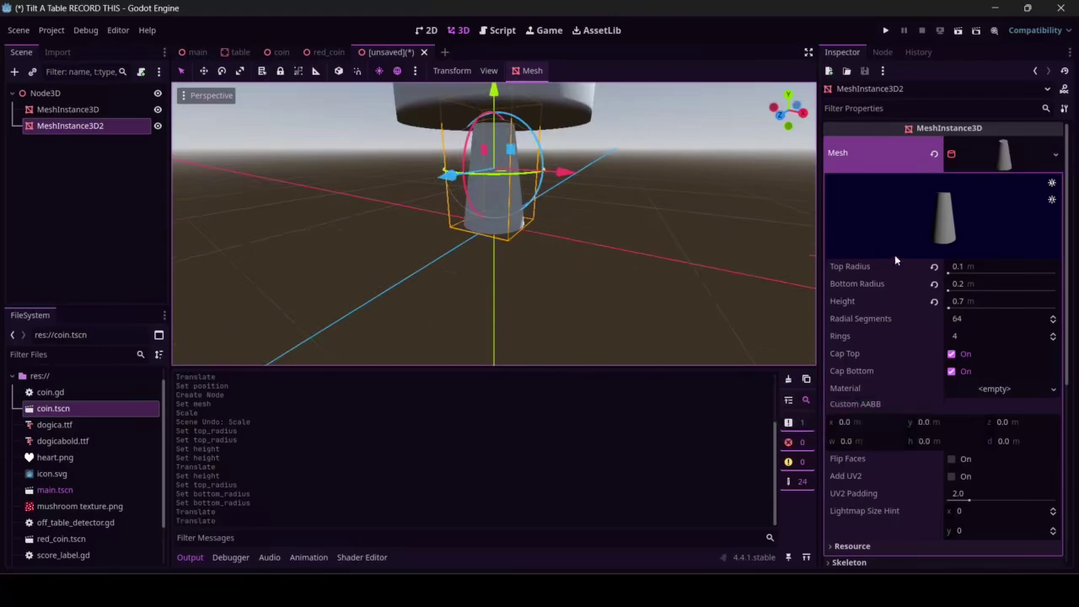
- Set the tapered cylinder's Y position to 0.3 m in its transform
scroll(877, 253, "down", 5)
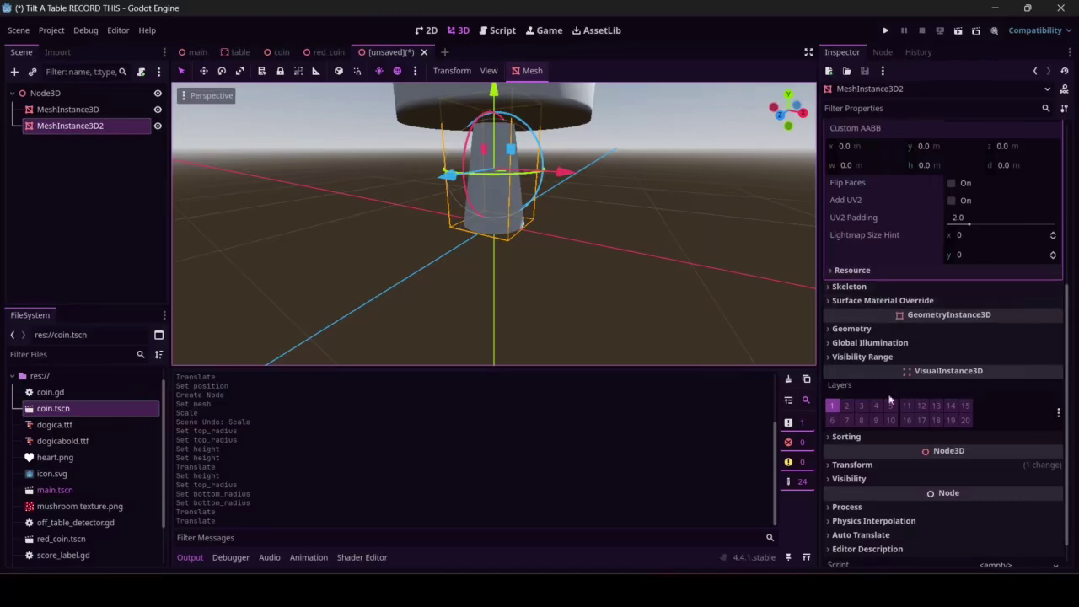
left_click(863, 465)
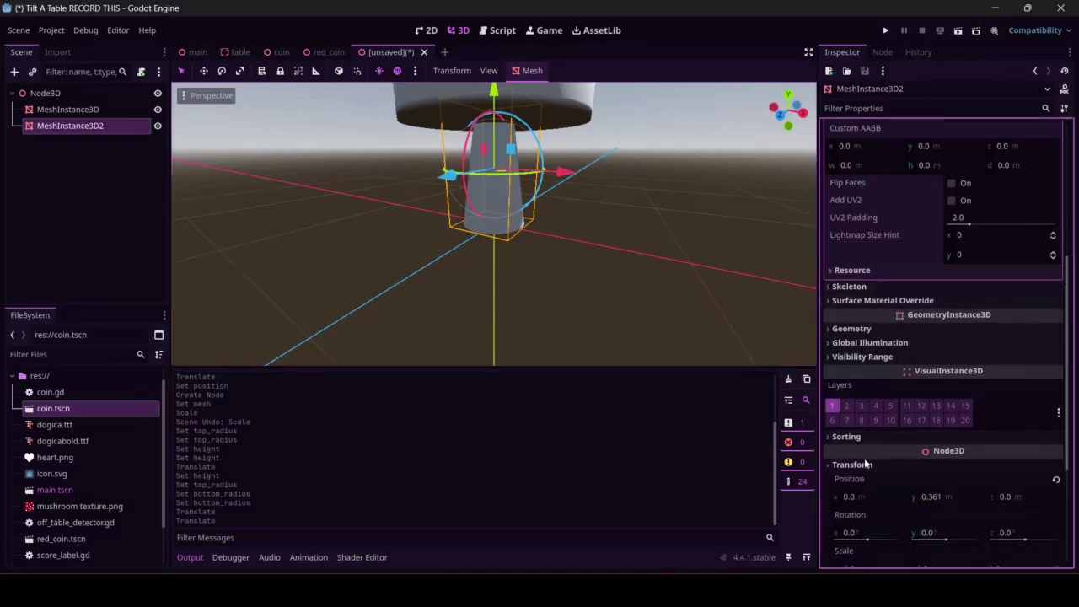
left_click(933, 502)
type("0.3")
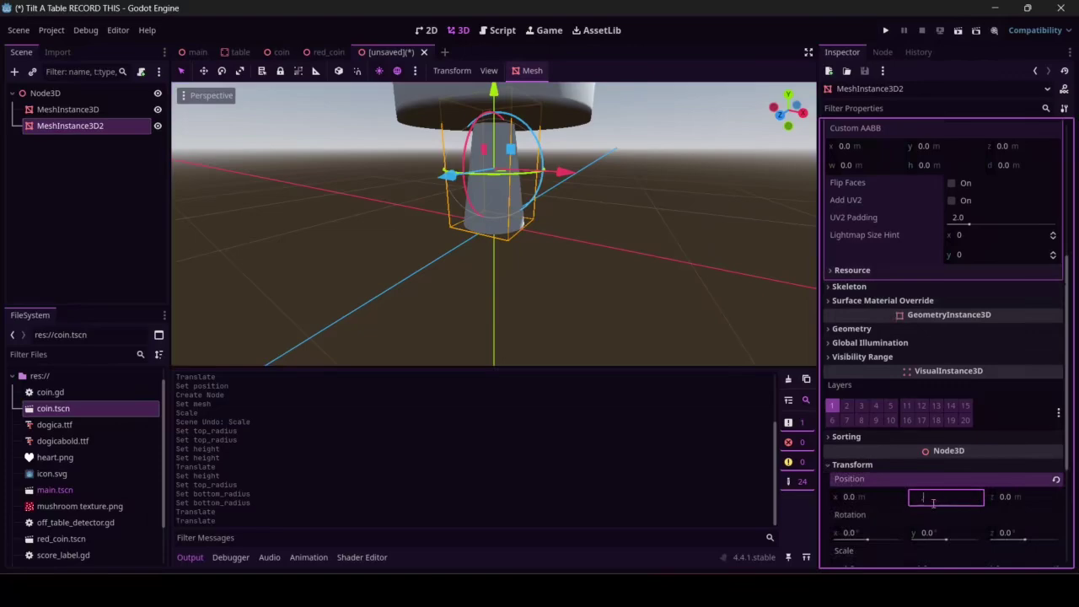
key("Return")
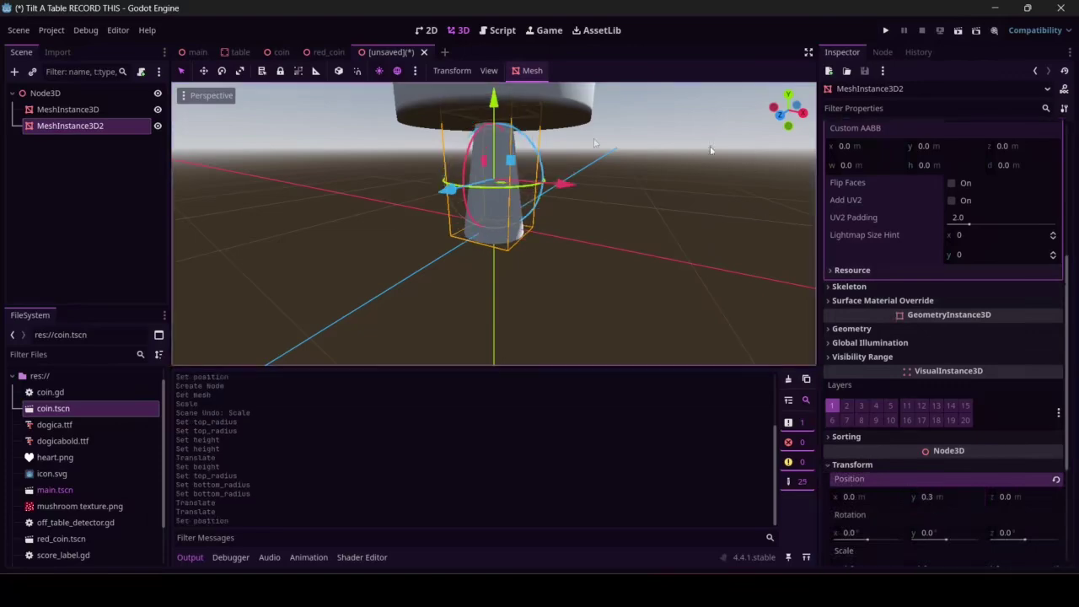
middle_click_drag(566, 153, 567, 166)
scroll(568, 160, "up", 2)
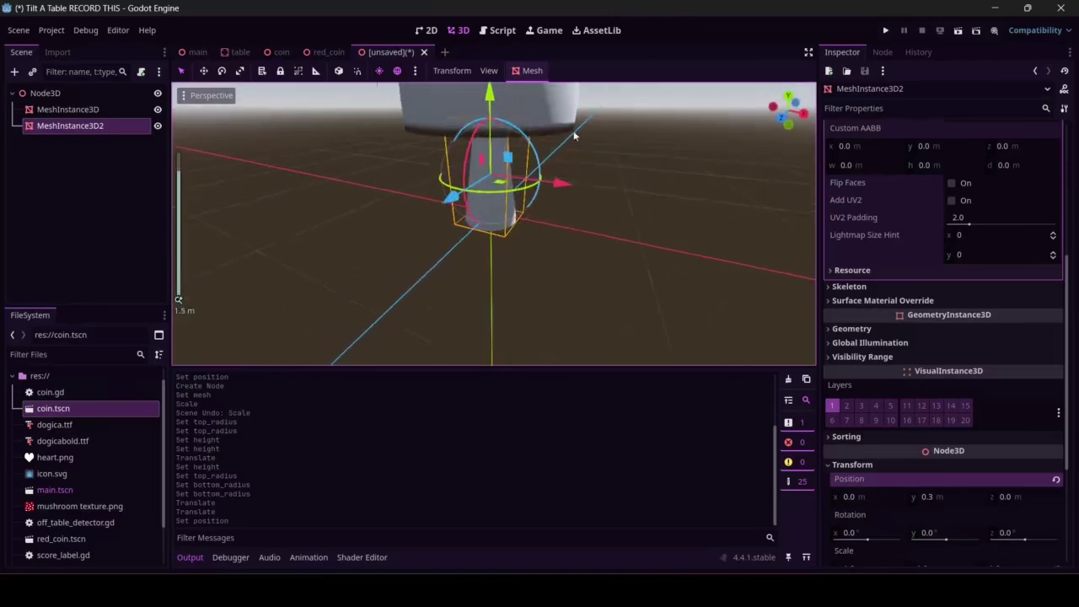
scroll(580, 161, "up", 1)
left_click(641, 197)
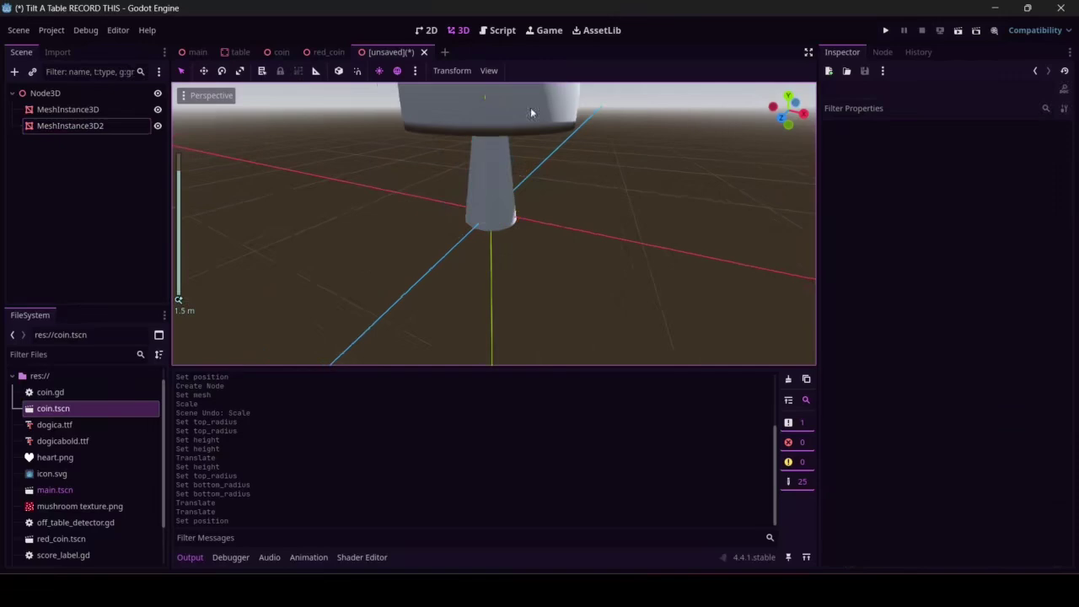
scroll(549, 191, "down", 3)
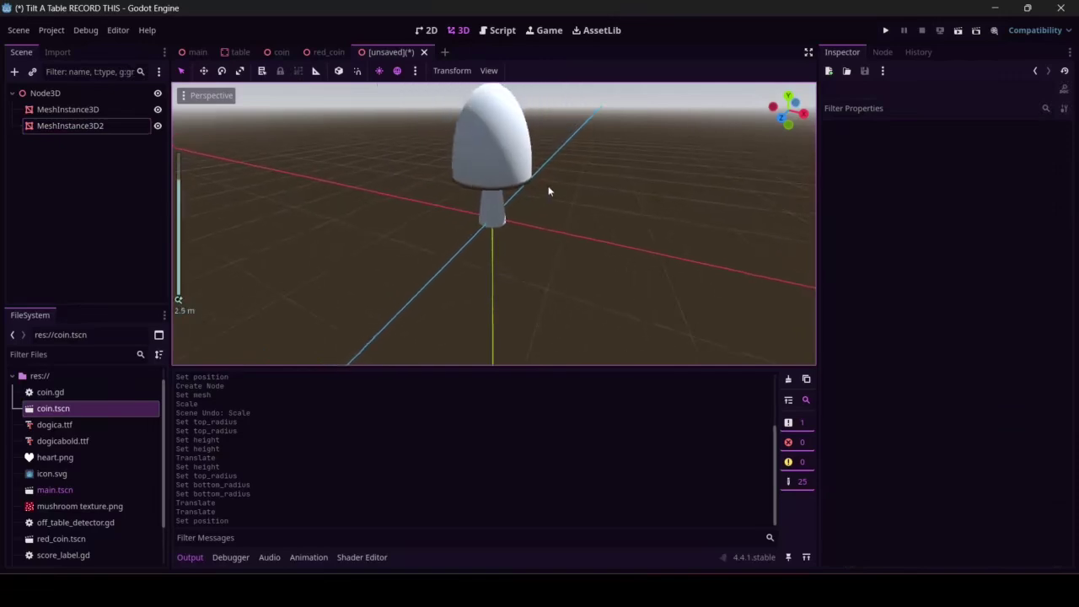
scroll(522, 106, "down", 2)
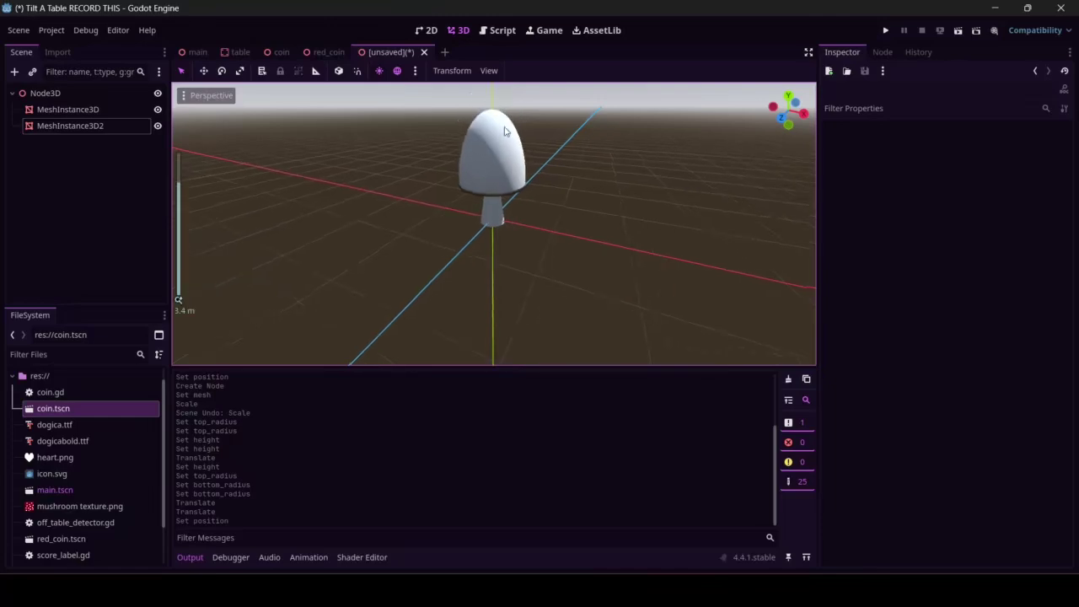
- Rename the hemisphere node to Cap and the tapered cylinder node to Stem
left_click(98, 116)
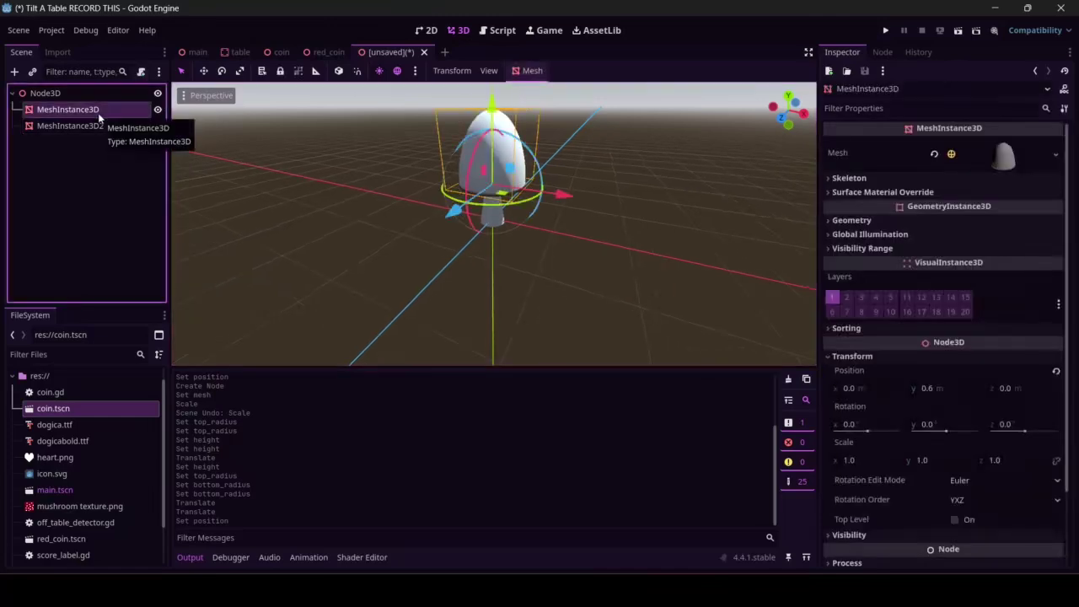
double_click(99, 112)
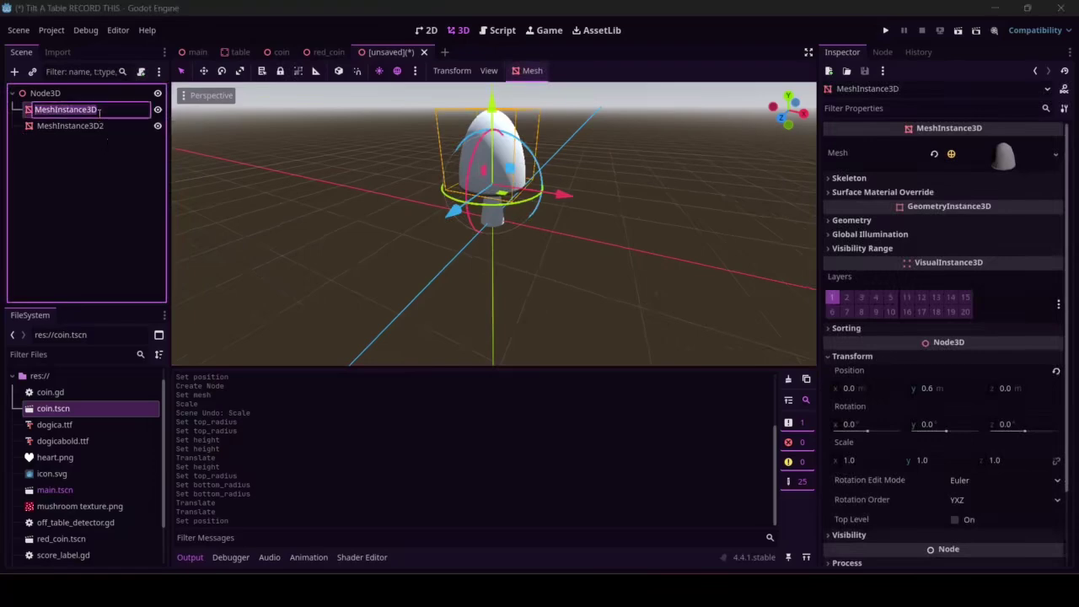
type("Cap")
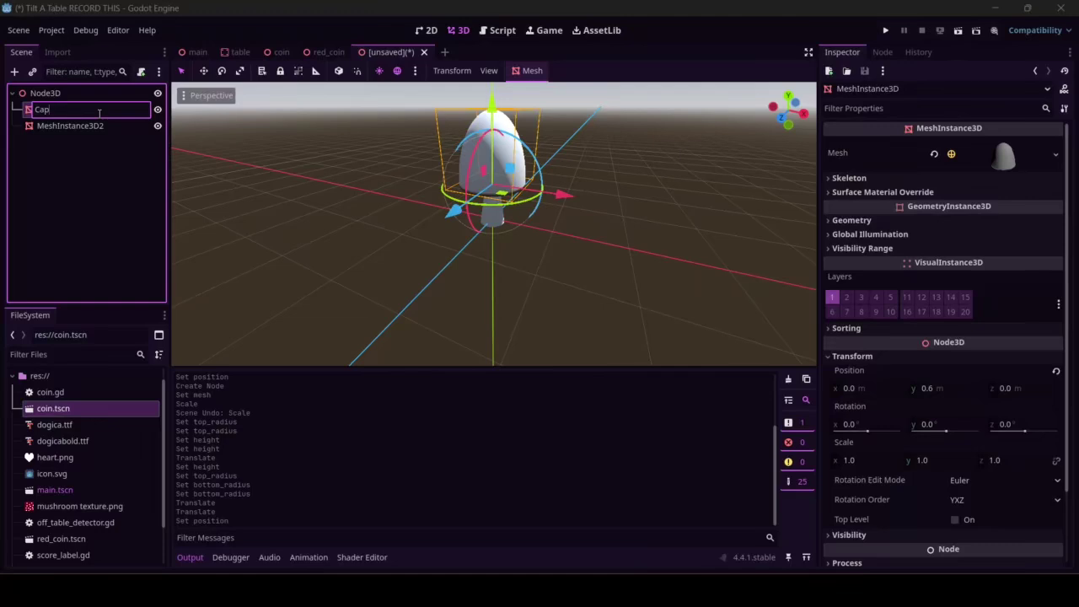
key("Return")
left_click(84, 127)
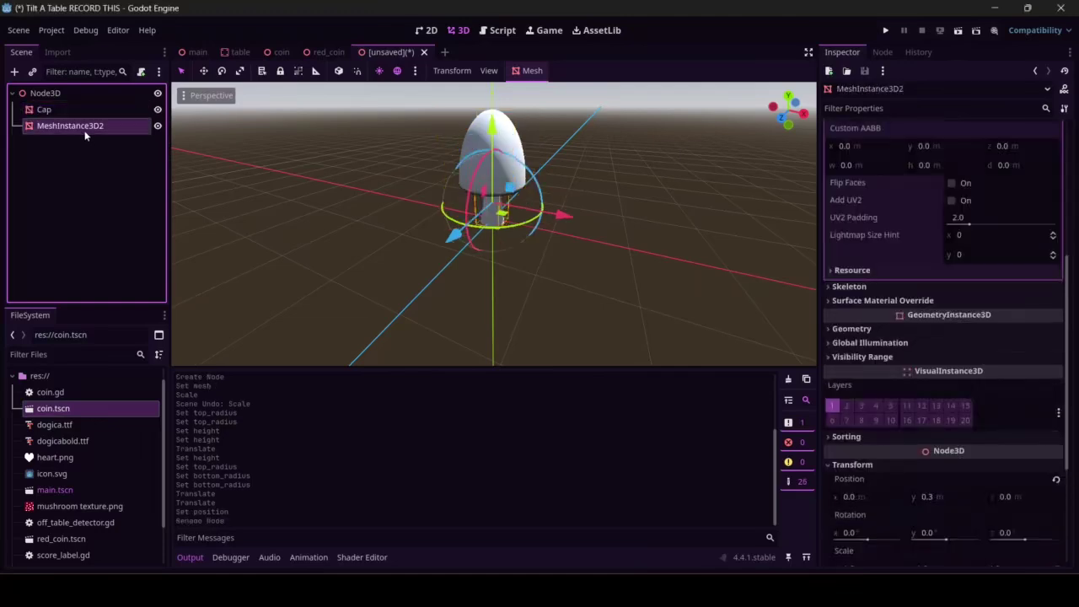
double_click(85, 128)
type("Stem")
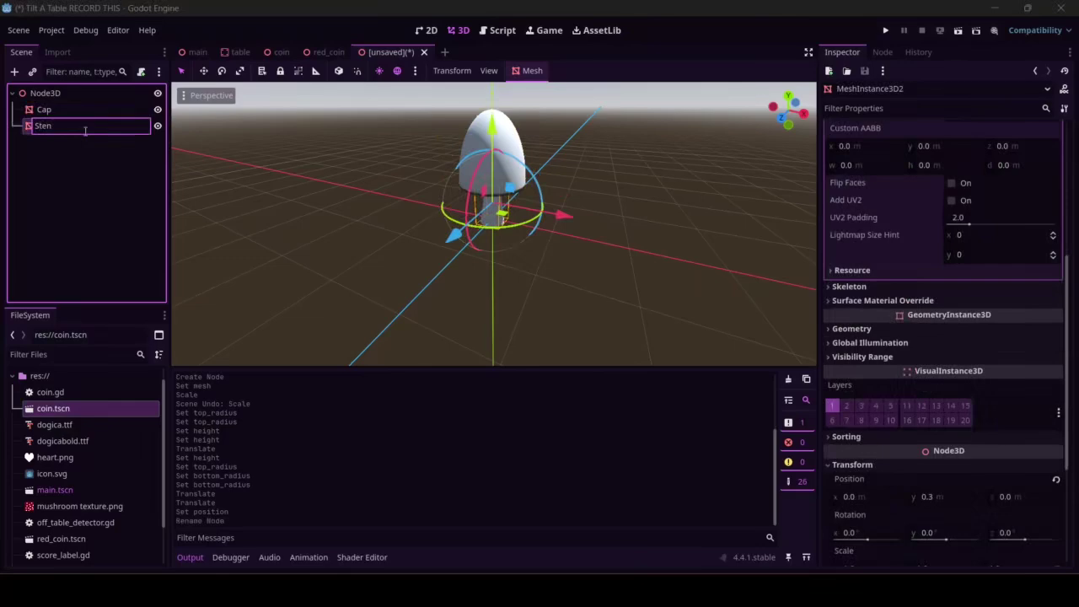
key("BackSpace")
type("m")
key("Return")
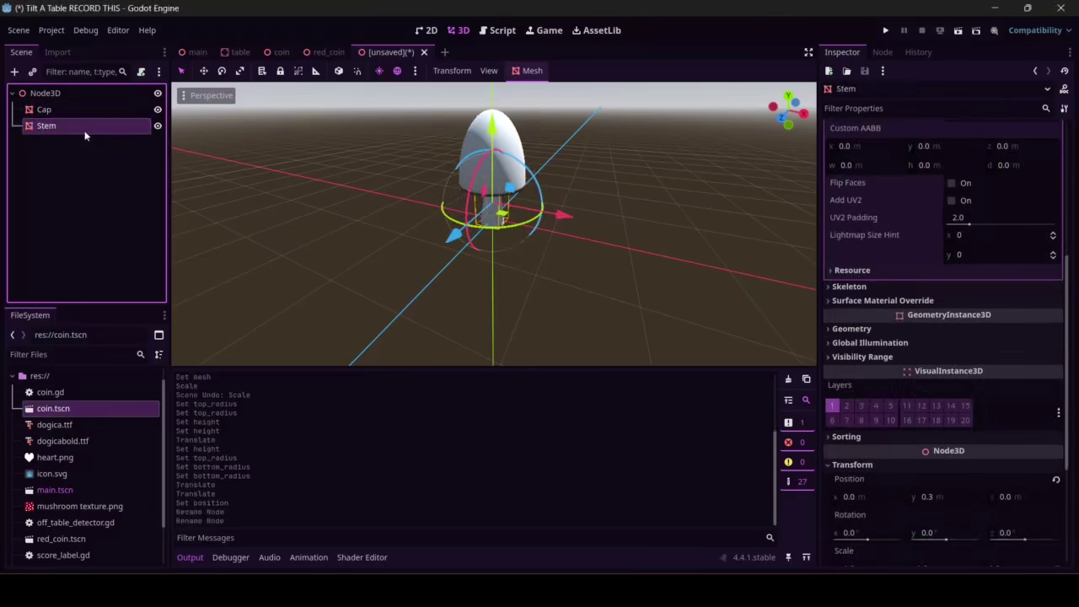
- Flatten the Cap hemisphere by setting its mesh height to 0.5 m
left_click(77, 108)
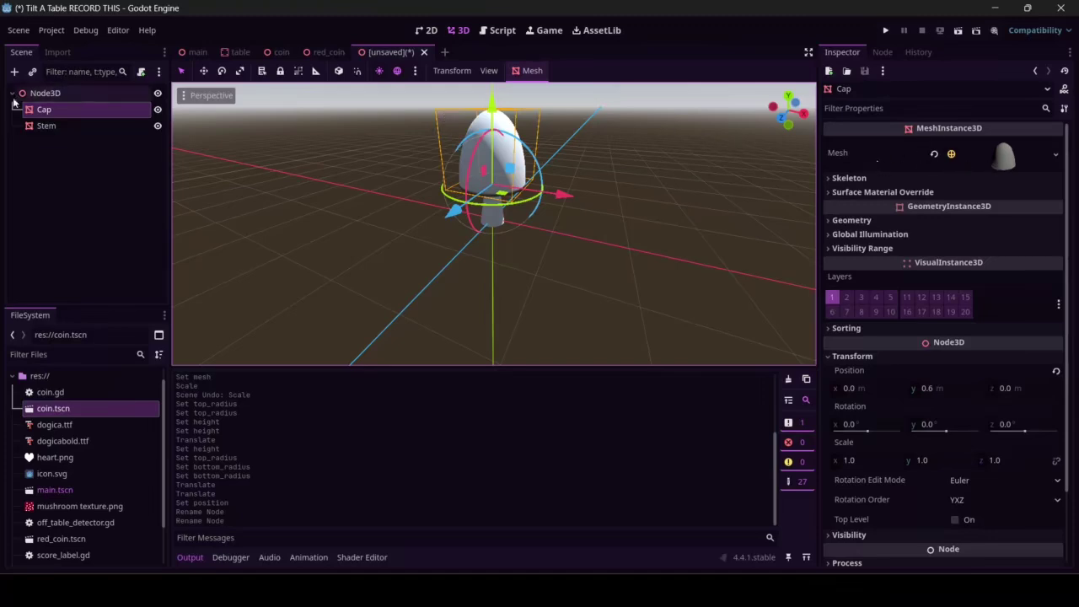
left_click(1004, 157)
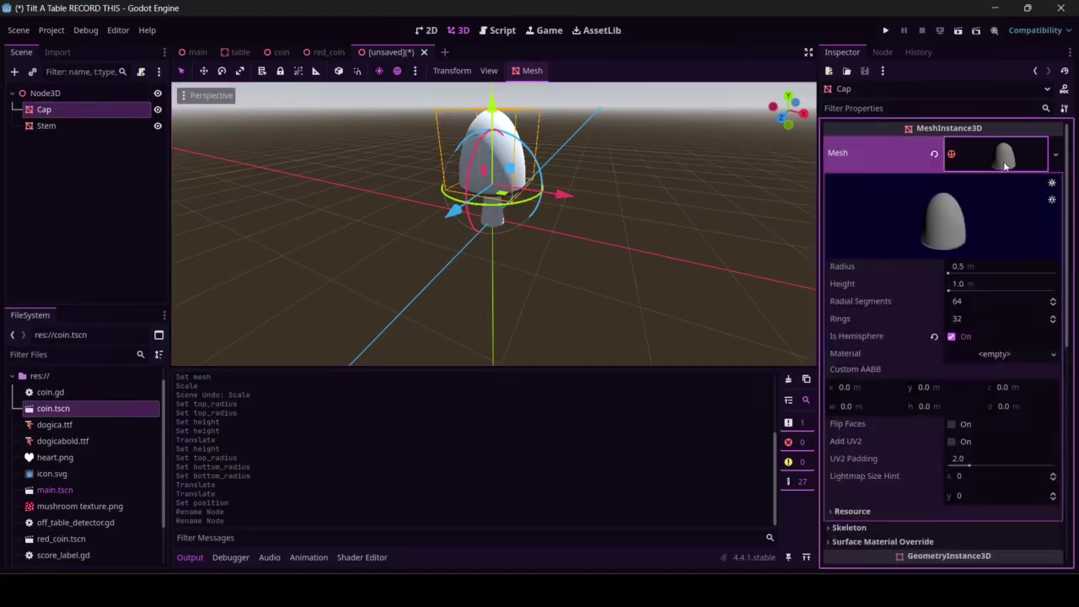
left_click(987, 285)
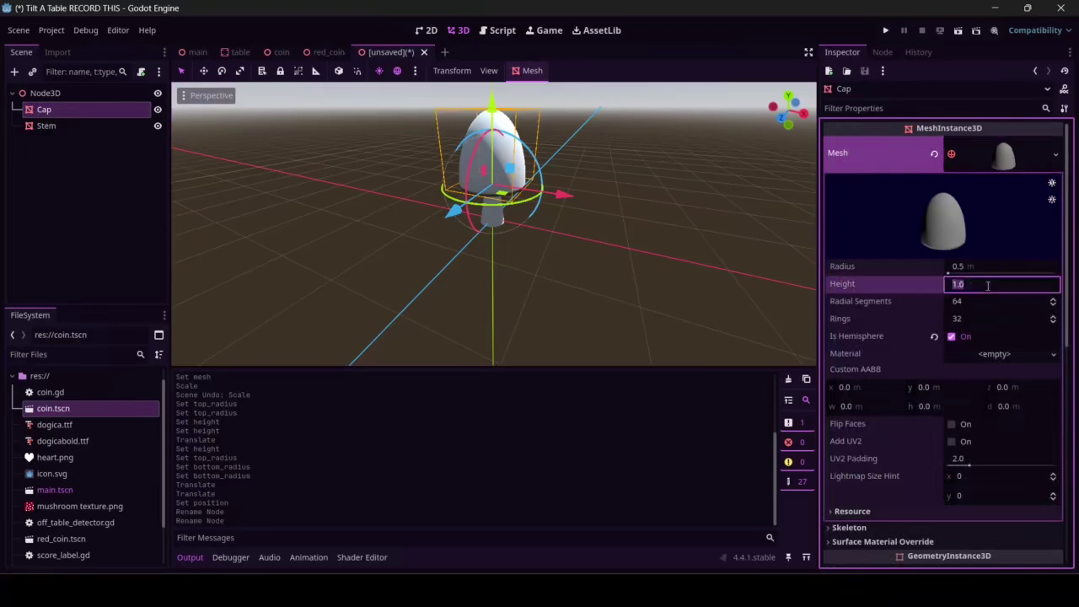
type("0.5")
key("Return")
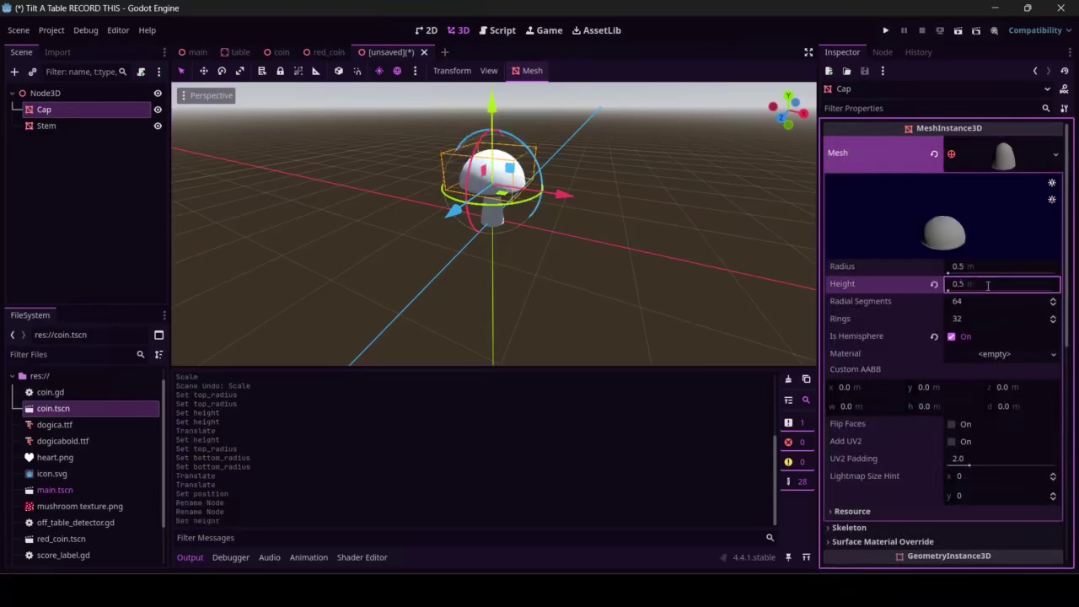
scroll(591, 217, "up", 3)
scroll(621, 224, "down", 1)
left_click(530, 194)
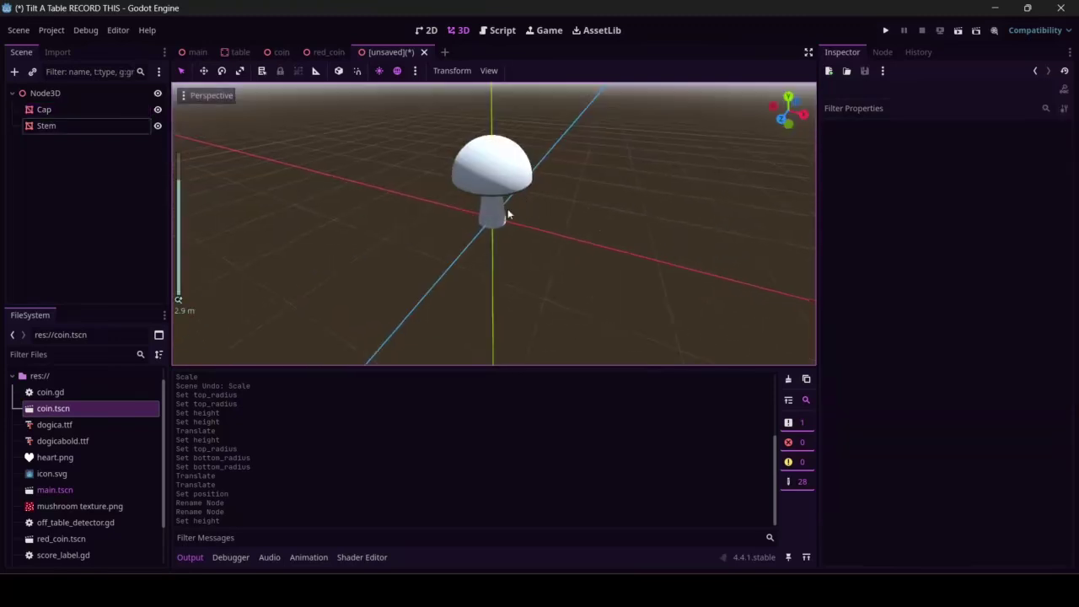
- Assign a new StandardMaterial3D to the Cap's hemisphere mesh and open the material's properties
left_click(44, 111)
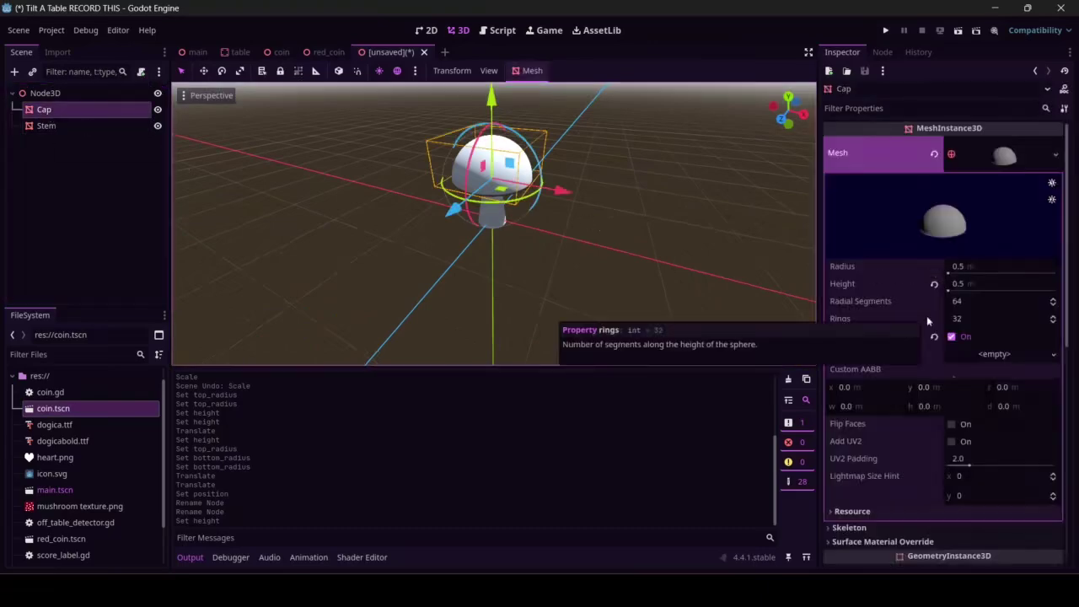
scroll(897, 454, "down", 1)
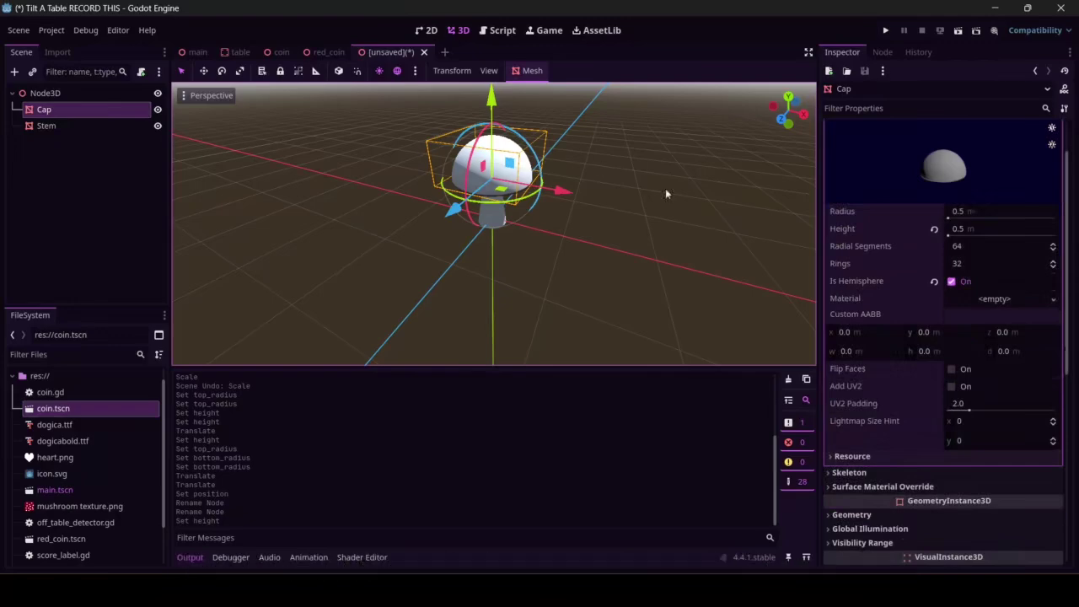
scroll(966, 317, "down", 2)
scroll(966, 317, "up", 4)
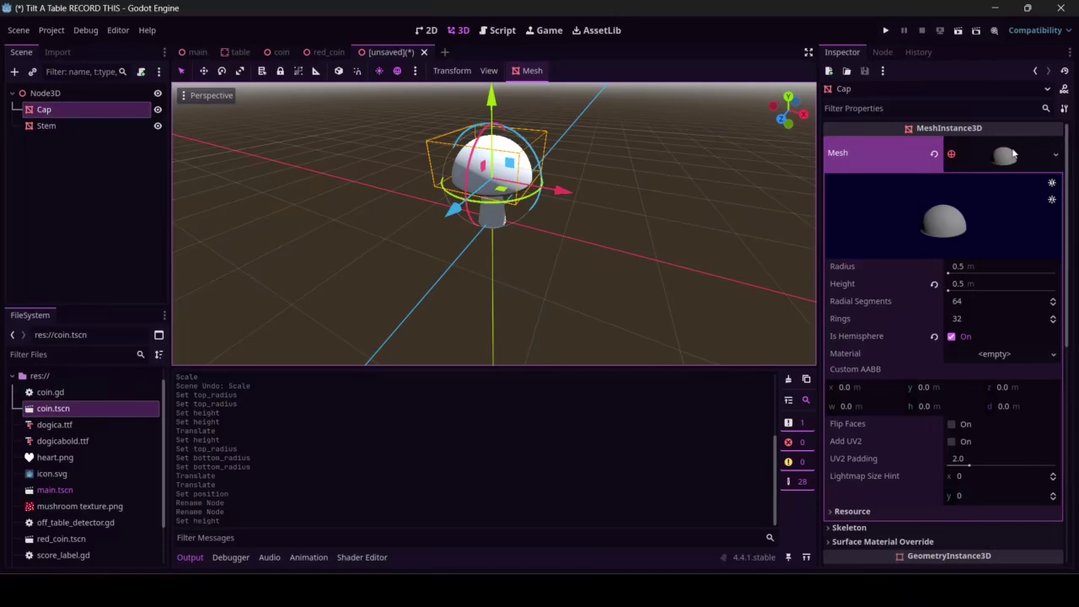
left_click(995, 354)
left_click(984, 372)
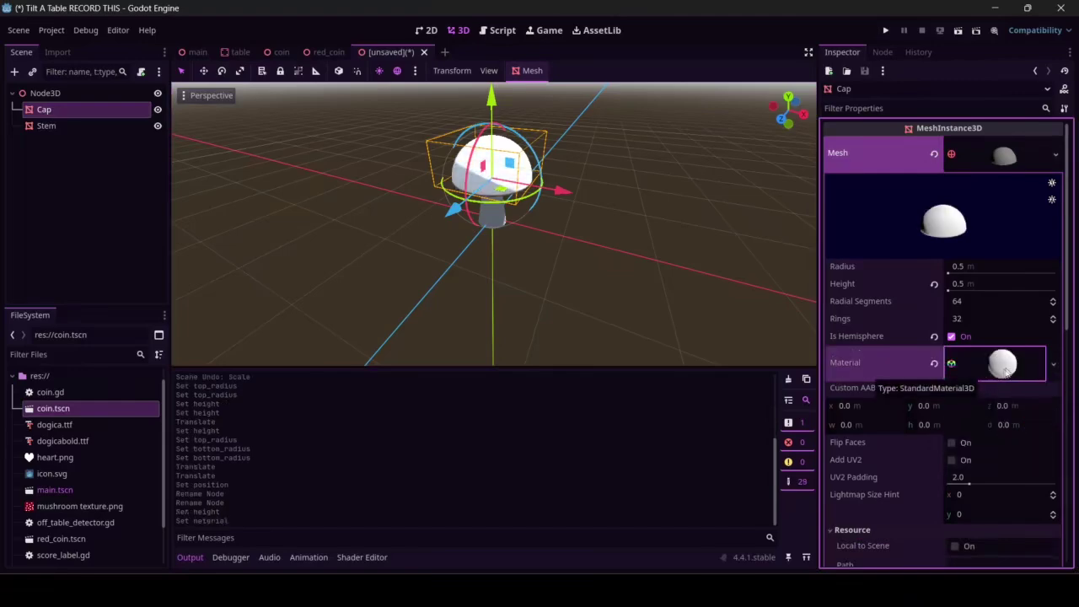
left_click(1006, 371)
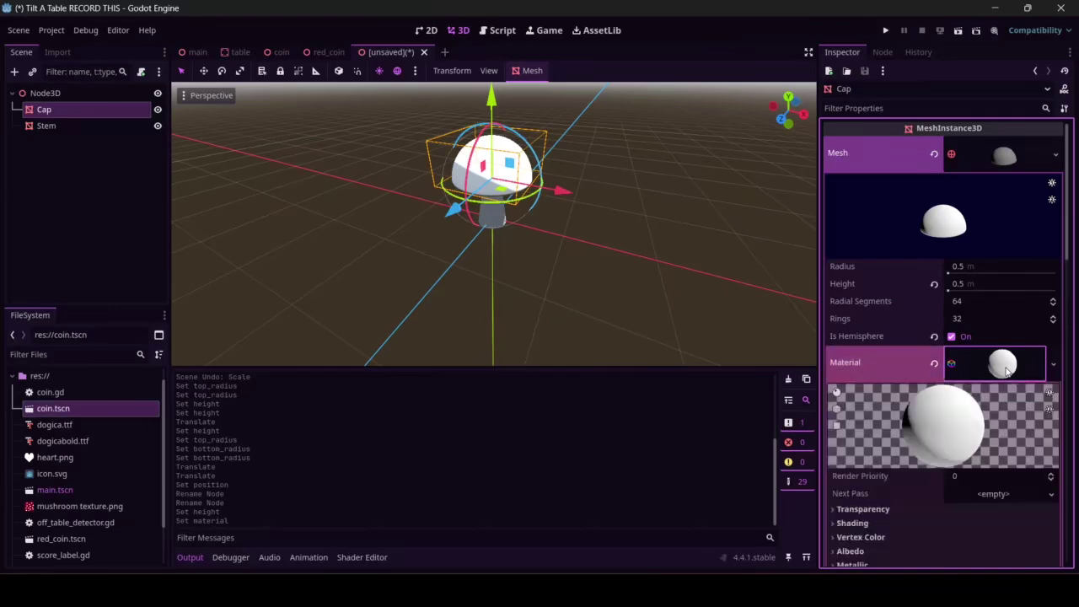
- Assign mushroom texture.png as the albedo texture of the Cap's material
scroll(987, 380, "down", 4)
left_click(986, 386)
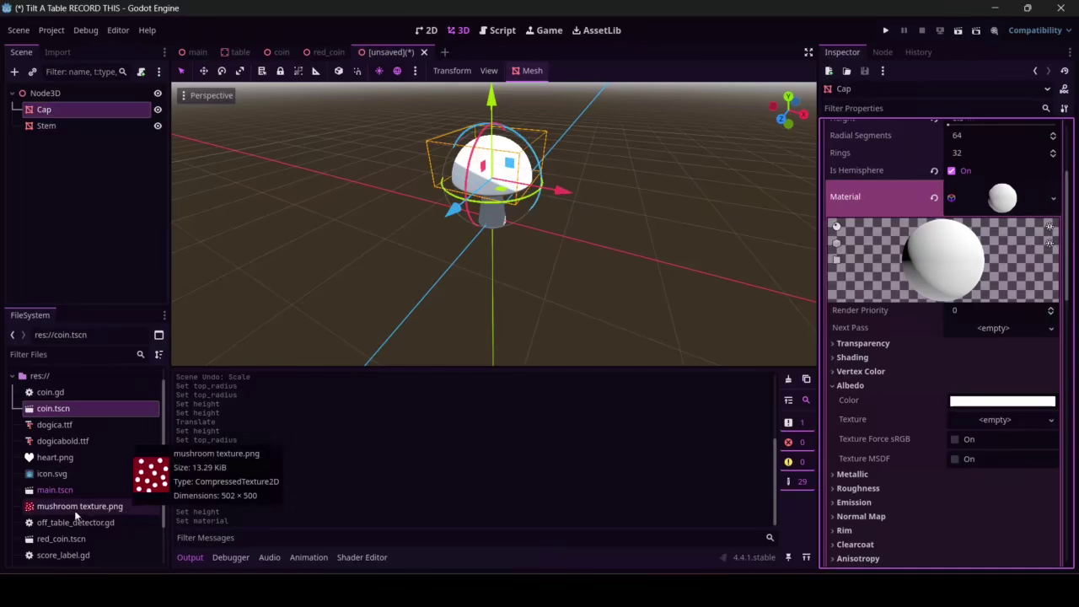
left_click_drag(71, 512, 1026, 424)
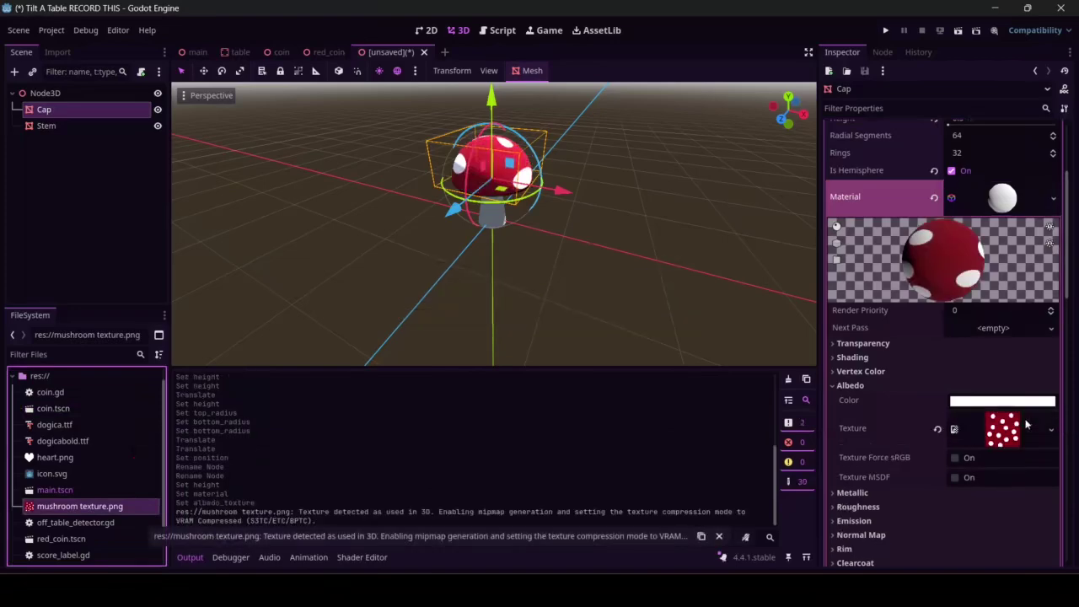
- Inspect the textured mushroom cap and stem from several angles and distances
middle_click_drag(607, 253, 780, 214)
scroll(784, 206, "up", 5)
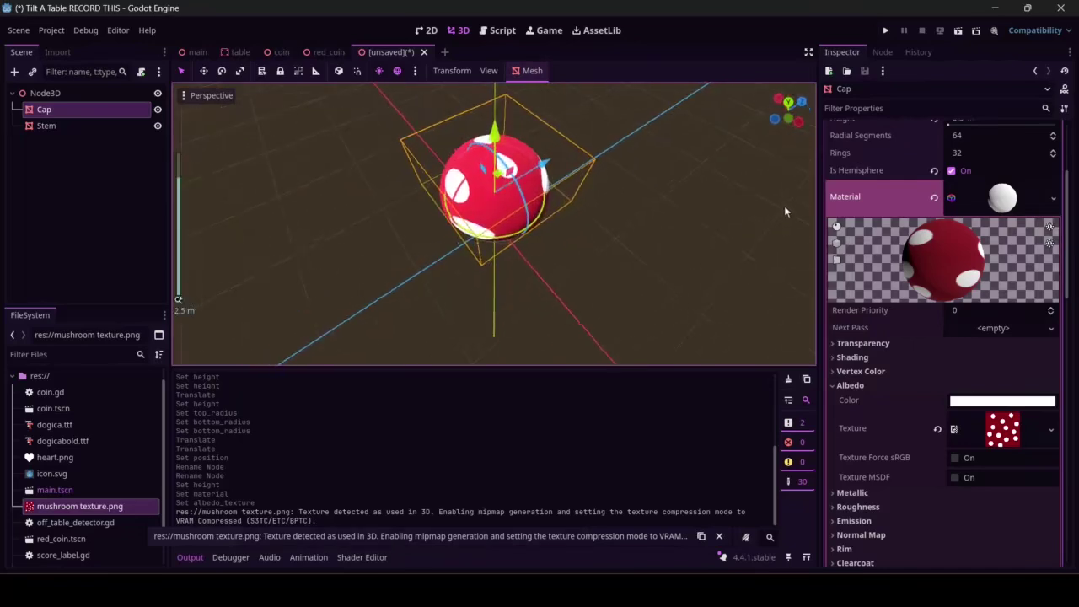
scroll(755, 201, "down", 4)
middle_click_drag(661, 200, 367, 194)
scroll(367, 185, "up", 3)
scroll(372, 179, "down", 3)
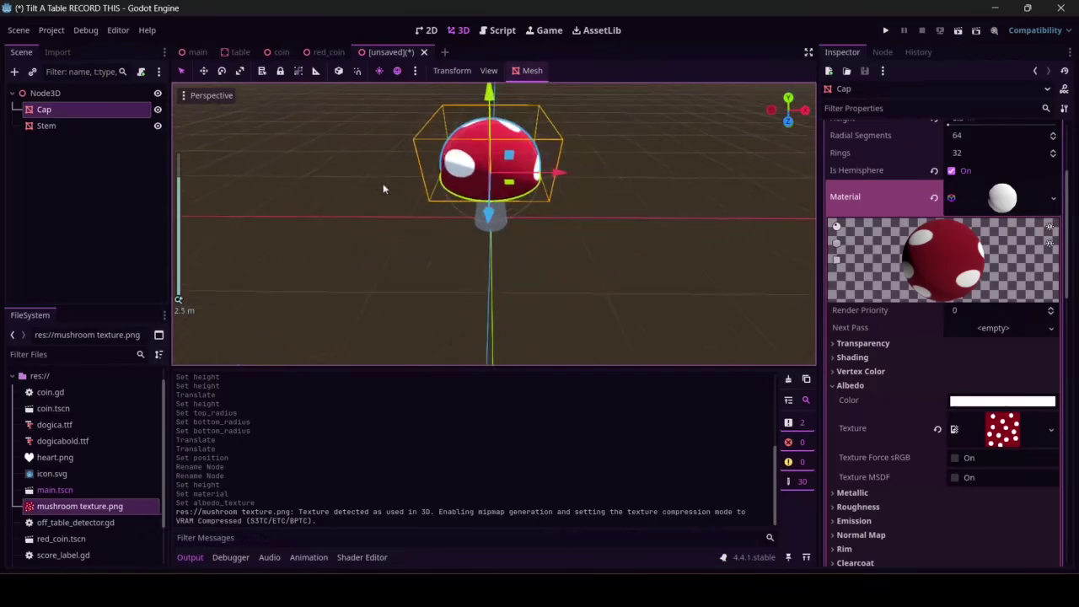
left_click(613, 208)
middle_click_drag(620, 237, 646, 224)
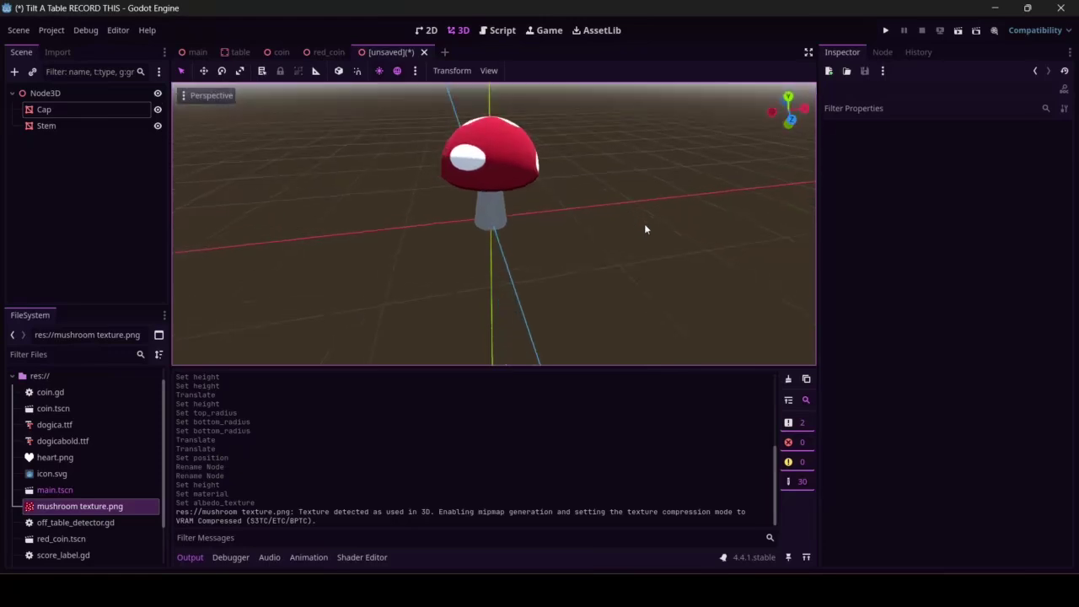
- Rename the scene's root node to Mushroom
left_click(71, 97)
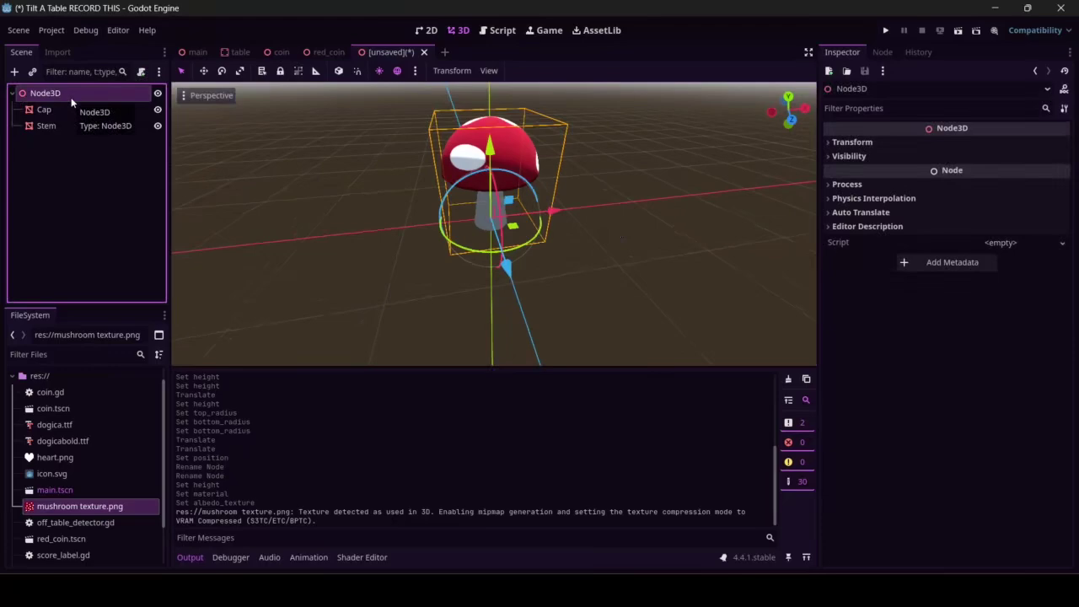
double_click(71, 97)
type("Mushroom")
key("Return")
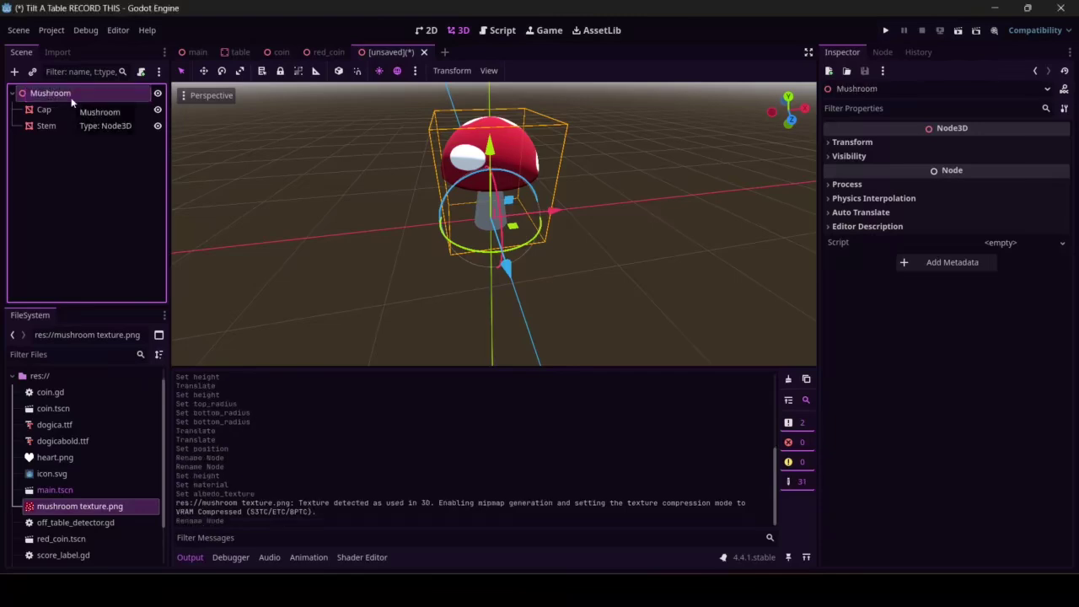
left_click(99, 185)
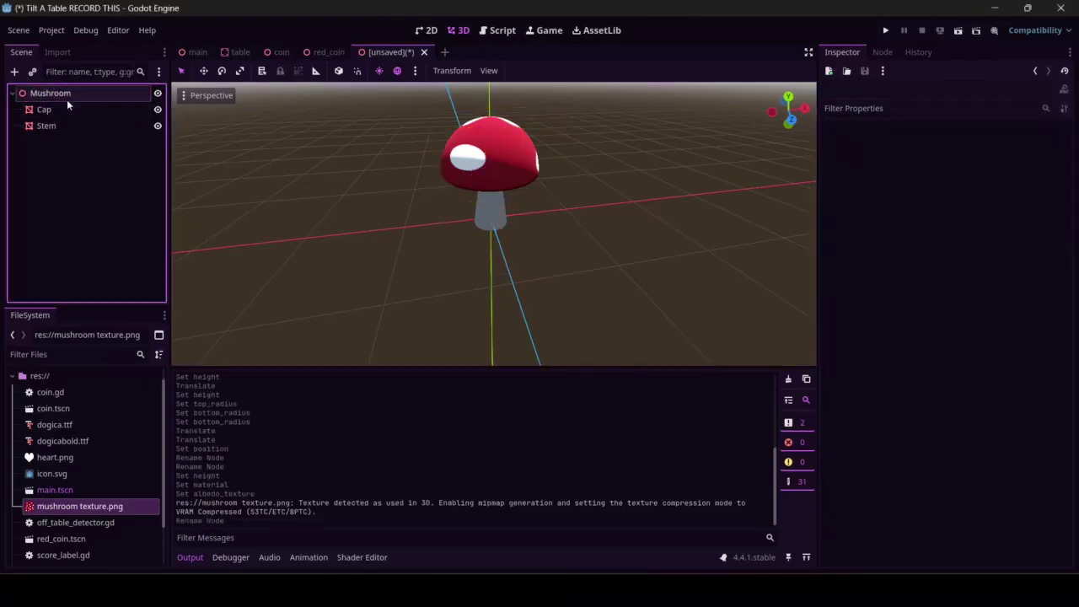
- Look over the table layout in the main scene and return to the unsaved mushroom scene
left_click(67, 99)
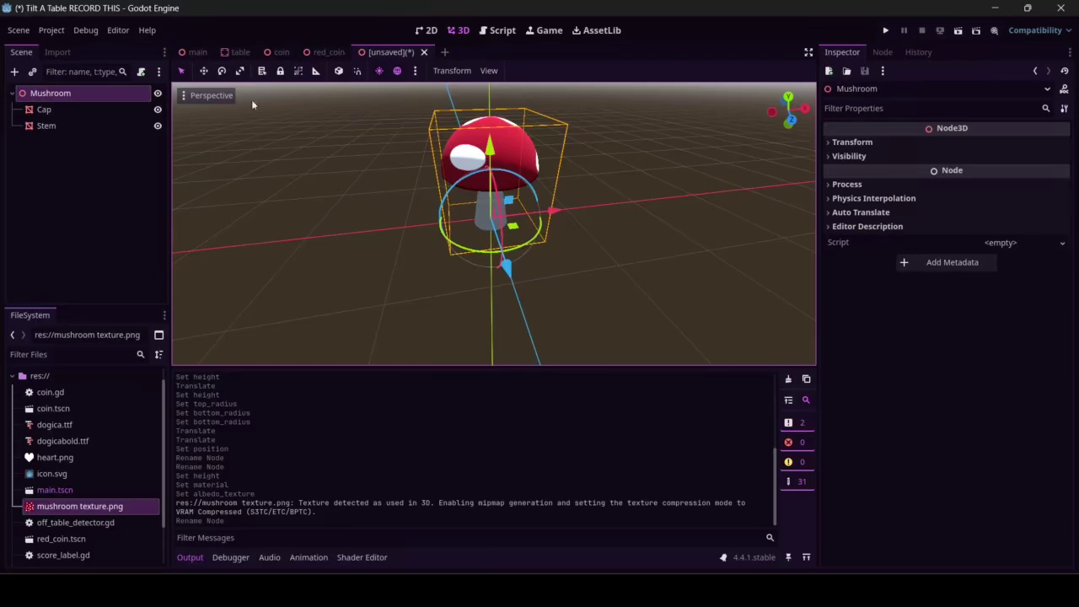
left_click(191, 52)
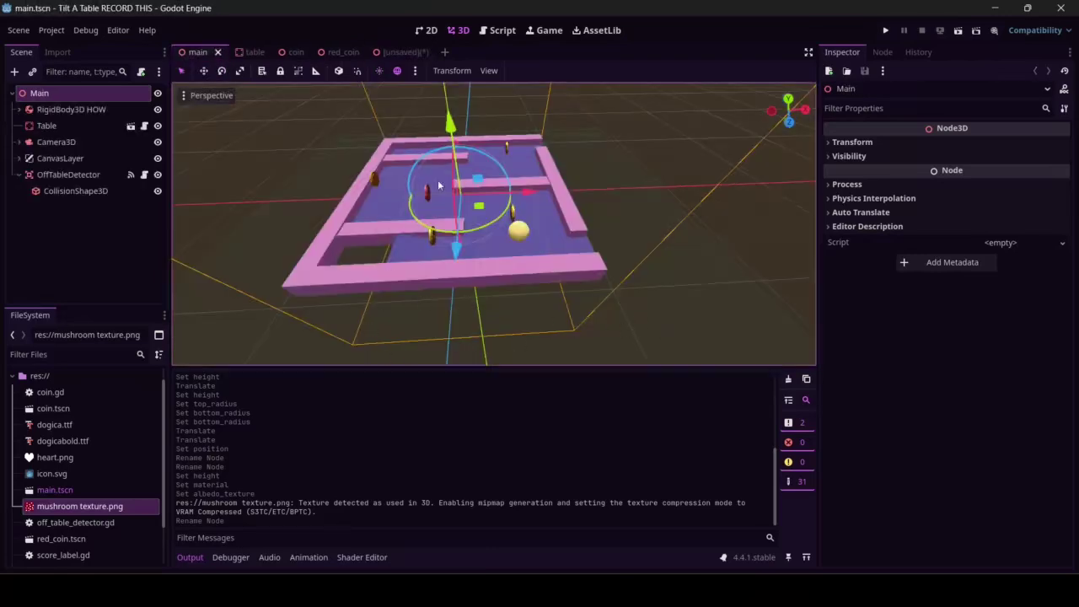
left_click(403, 52)
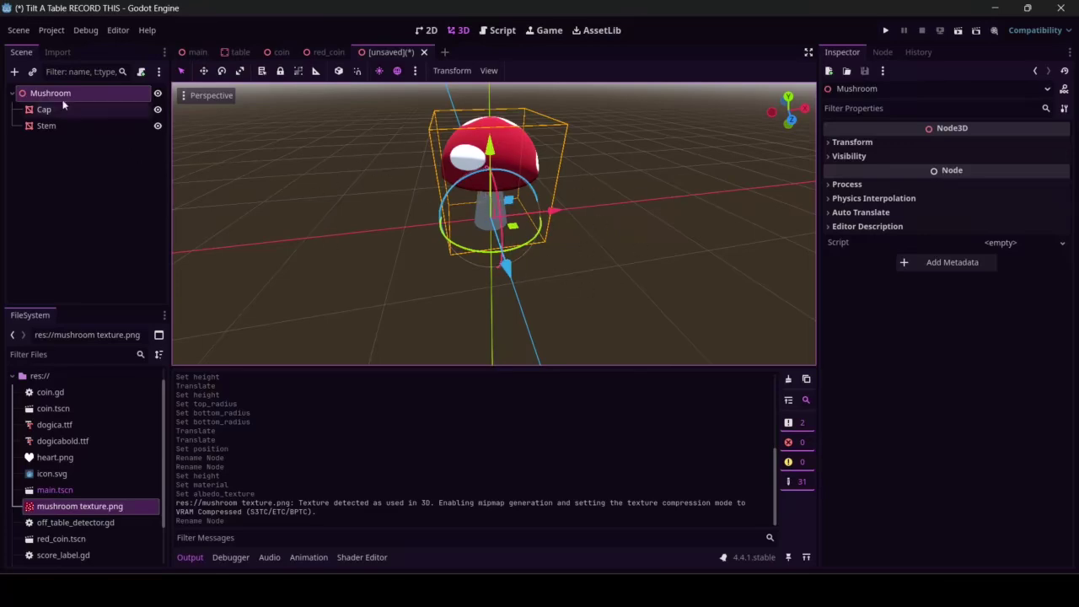
- Add an Area3D node as a child of the Mushroom root
left_click(15, 72)
scroll(388, 253, "up", 3)
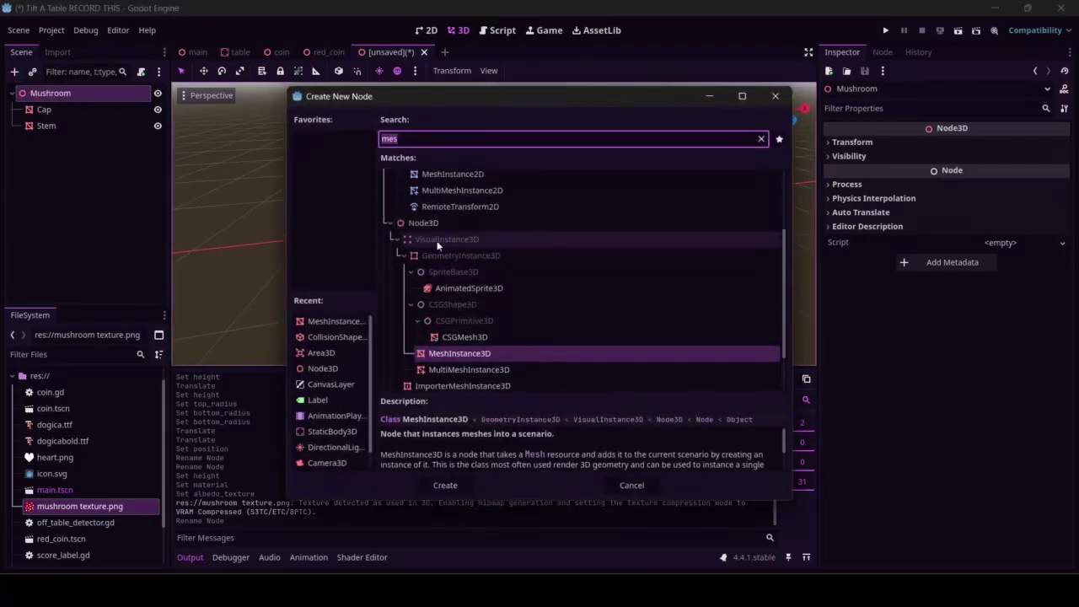
scroll(523, 312, "down", 3)
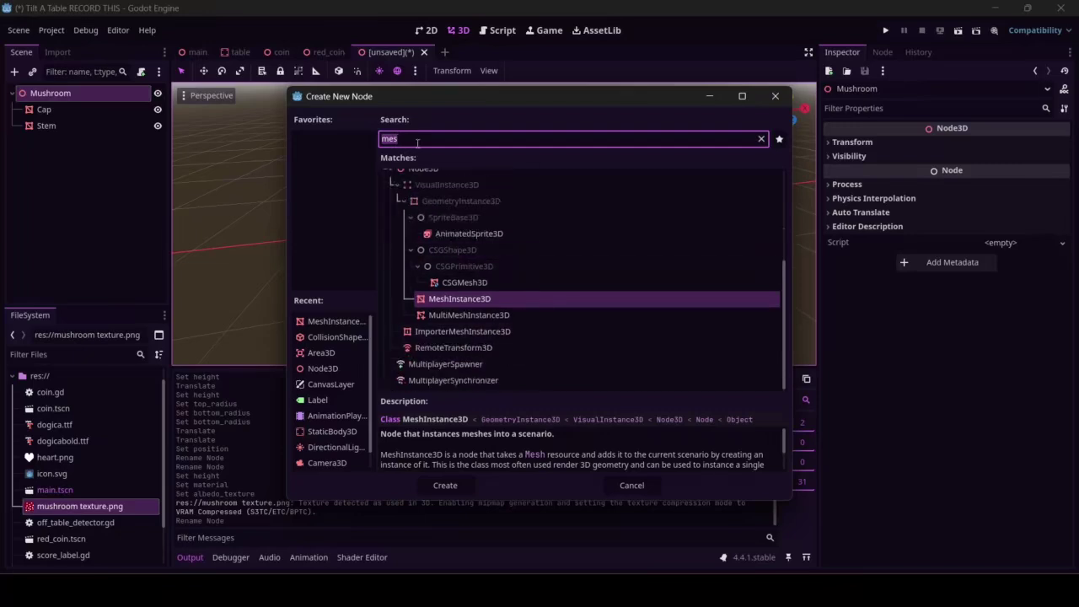
type("area")
key("Return")
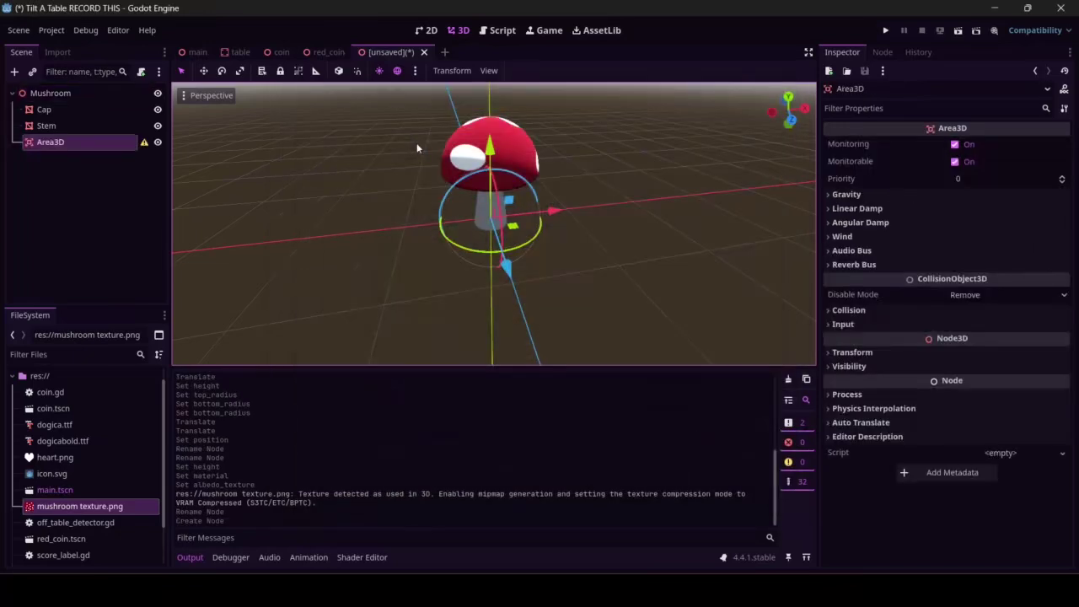
- Add a CollisionShape3D under the mushroom's Area3D and assign it a new SphereShape3D
left_click(268, 54)
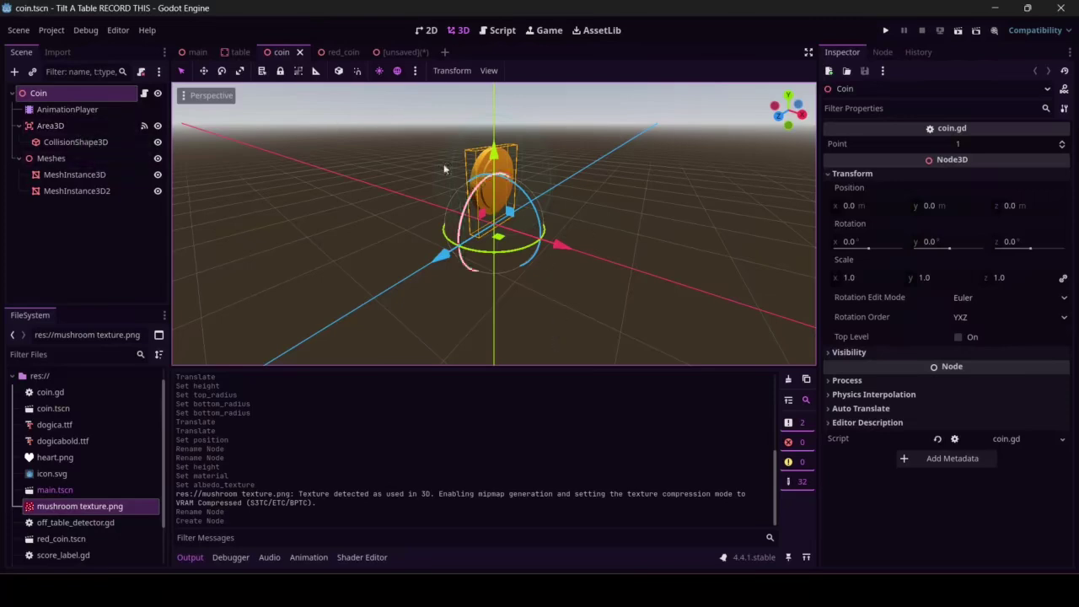
left_click(380, 51)
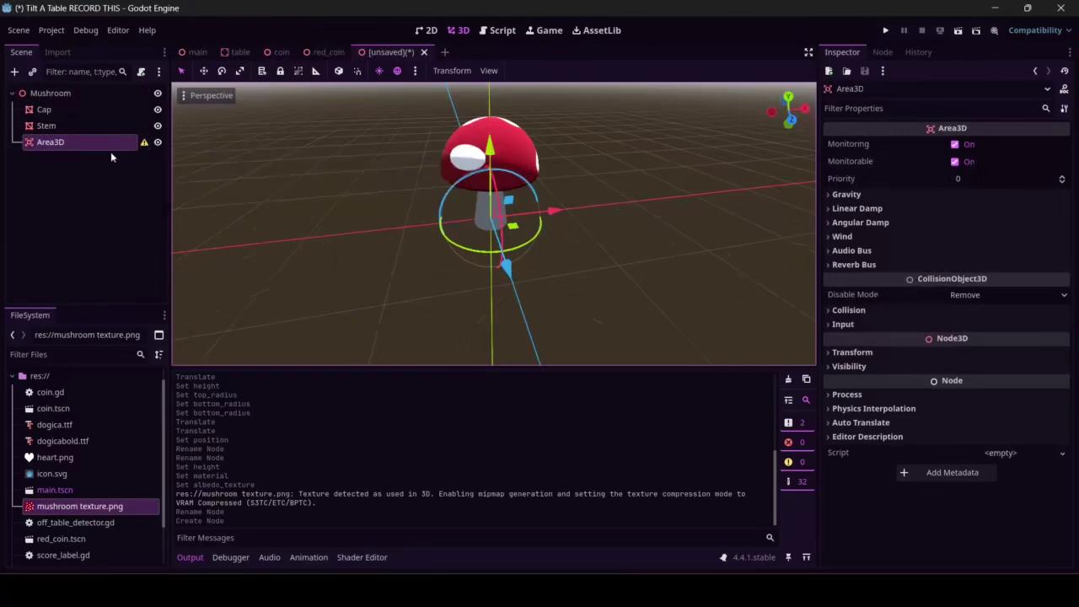
key("ctrl+a")
type("coll")
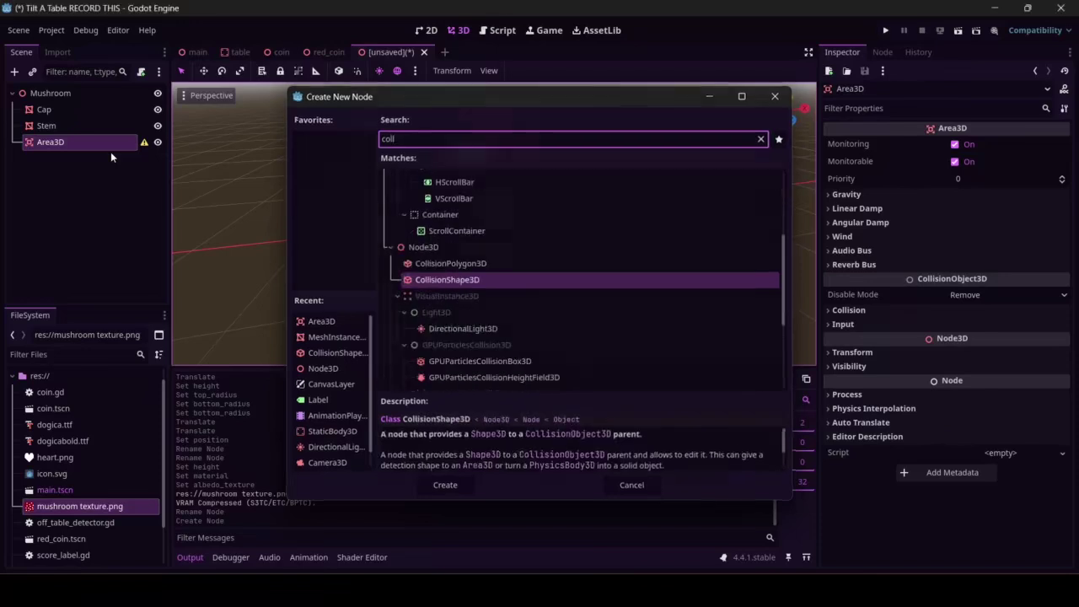
key("Return")
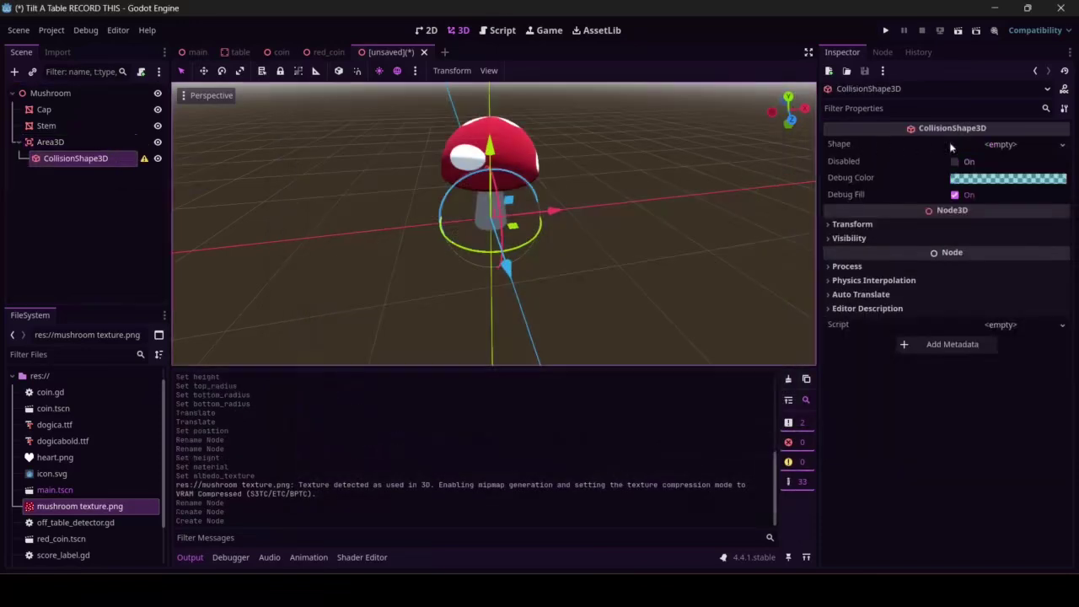
left_click(1047, 149)
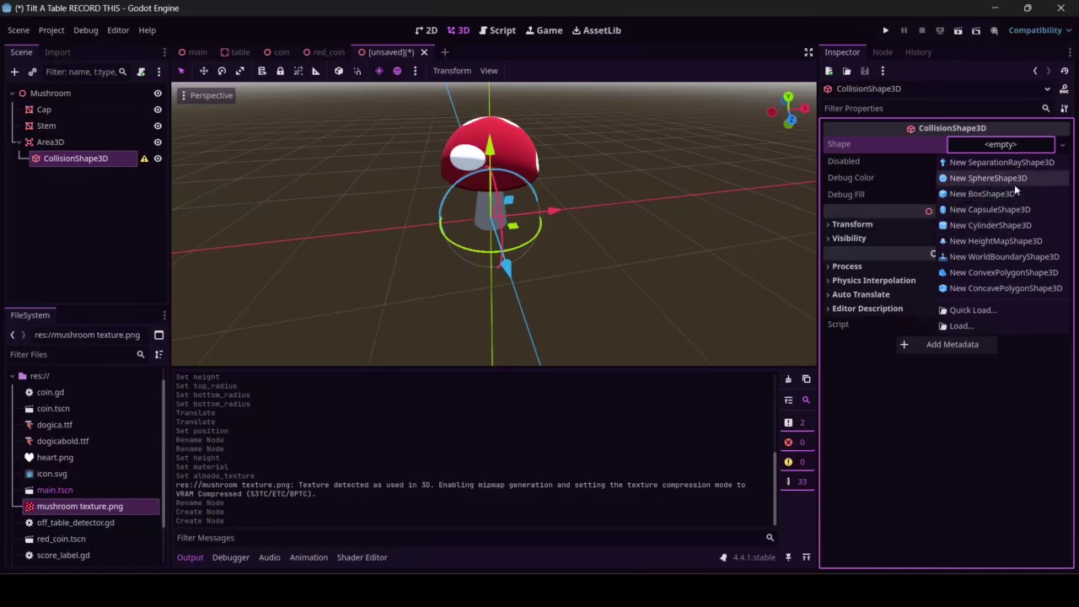
left_click(1015, 183)
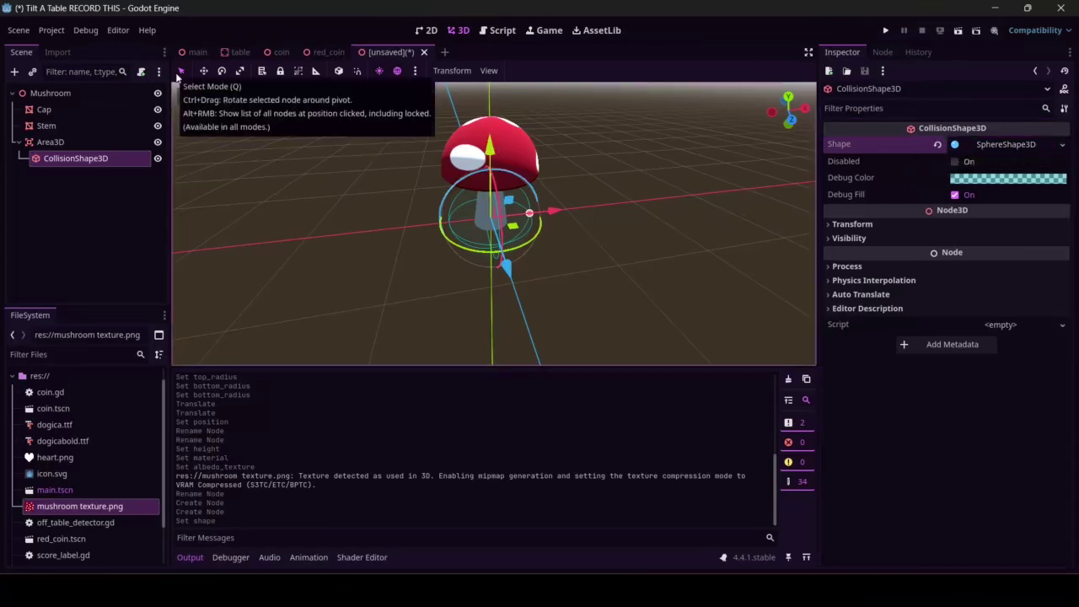
- Raise the collision sphere along the vertical axis so that it surrounds the mushroom cap
left_click_drag(489, 152, 491, 114)
middle_click_drag(582, 177, 533, 187)
scroll(410, 203, "up", 3)
scroll(410, 203, "down", 3)
scroll(533, 187, "up", 1)
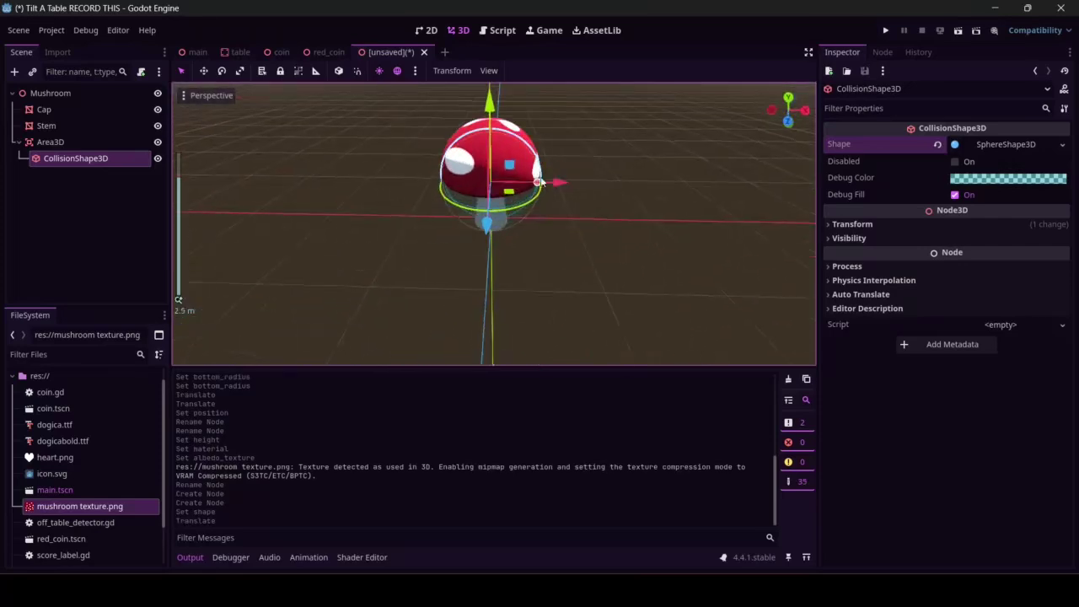
- Enlarge the collision sphere's radius freehand to about 0.595 m, slightly beyond the cap
left_click_drag(535, 188, 549, 186)
scroll(611, 154, "up", 1)
left_click(611, 155)
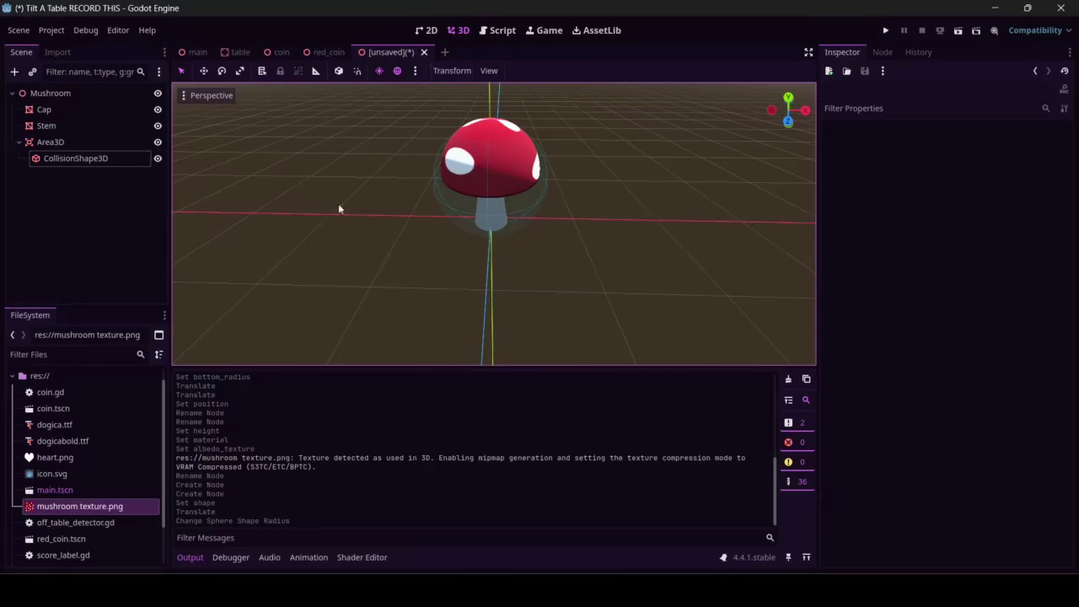
- Open the collision shape's sphere properties and set the radius to 0.5 m
left_click(103, 159)
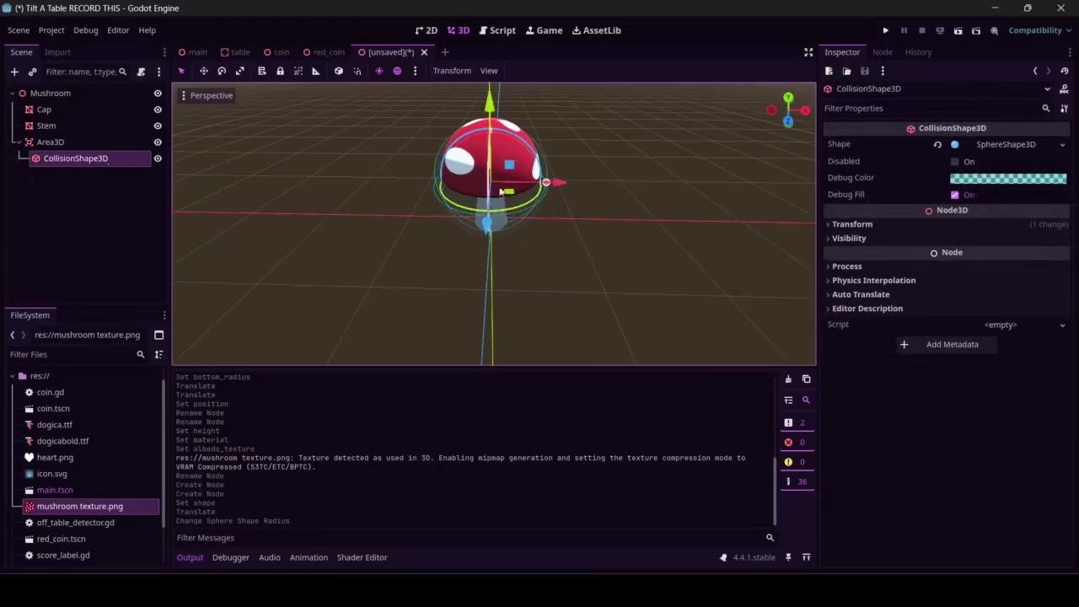
left_click(982, 146)
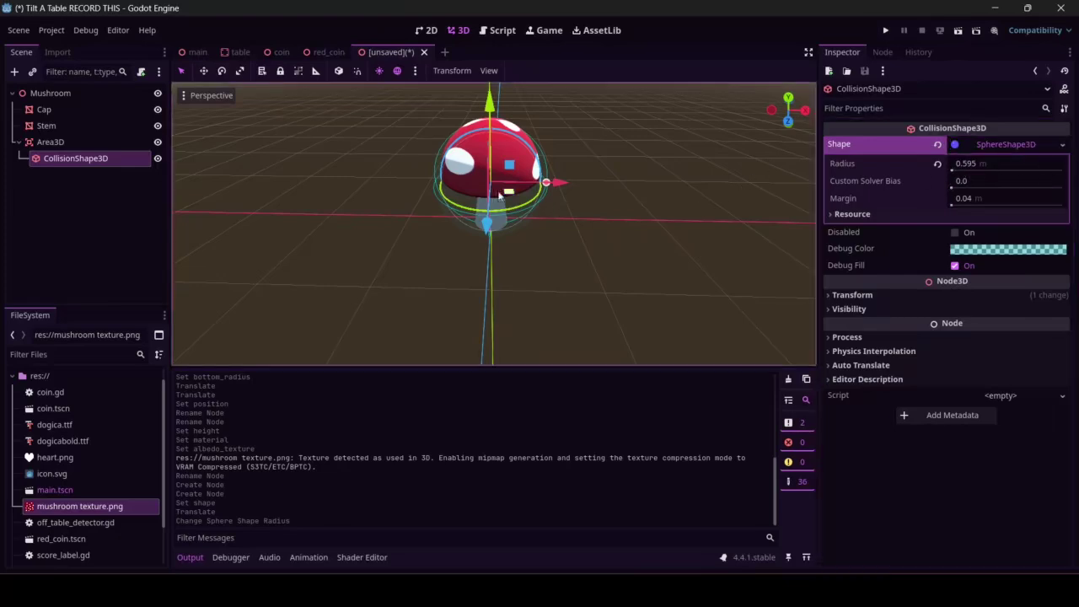
left_click(965, 168)
type("0.5")
key("Return")
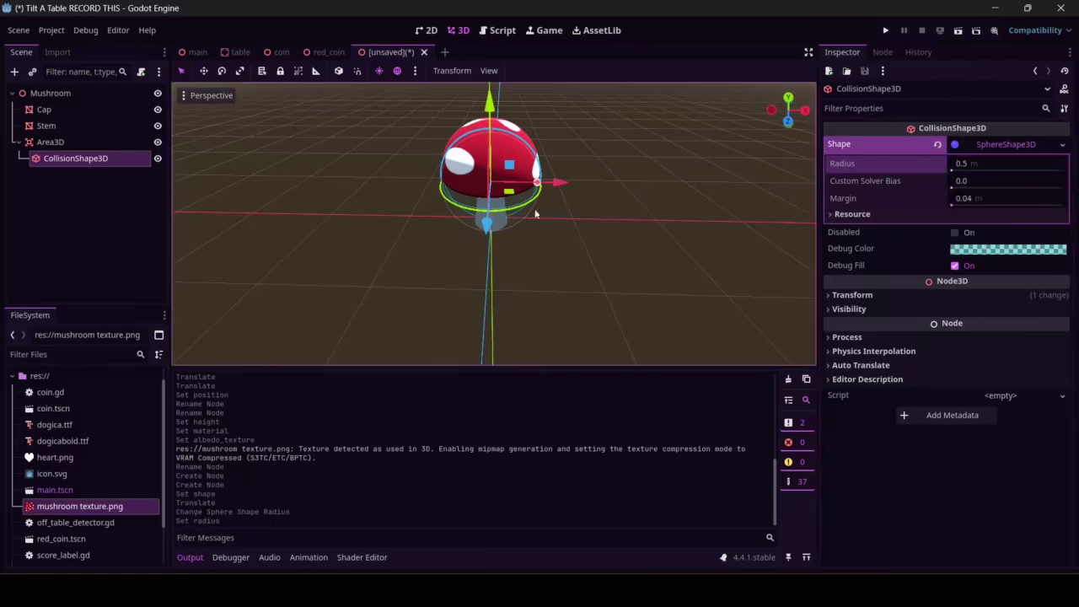
- Set the collision sphere's radius to 0.6 m
scroll(591, 189, "up", 5)
left_click(979, 166)
key("BackSpace")
type("0.6")
key("Return")
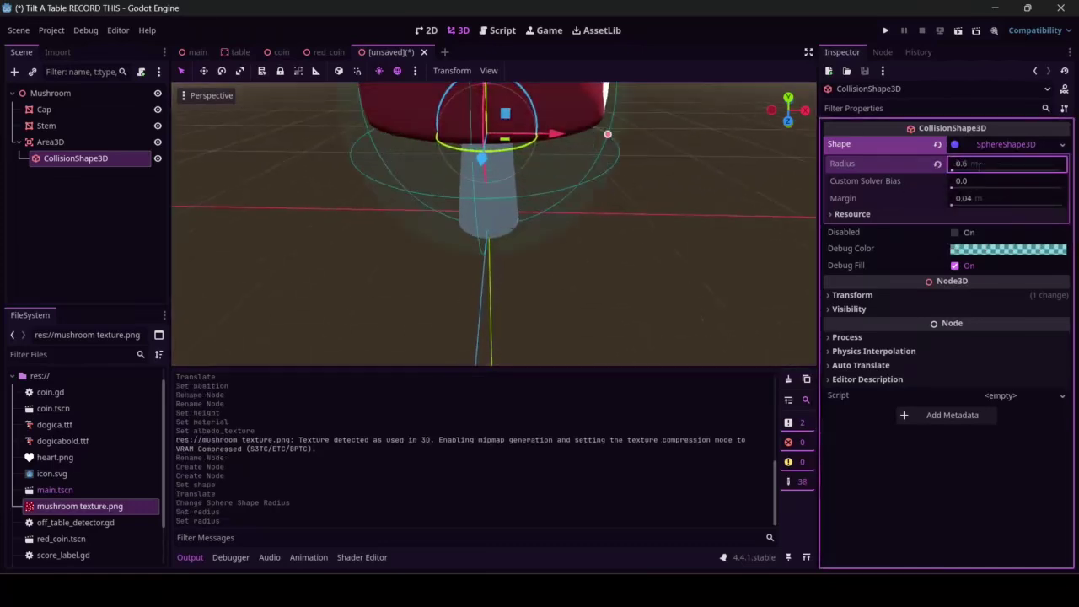
- Deselect the collision shape and save the mushroom scene as mushroom.tscn
left_click(626, 225)
scroll(597, 222, "down", 4)
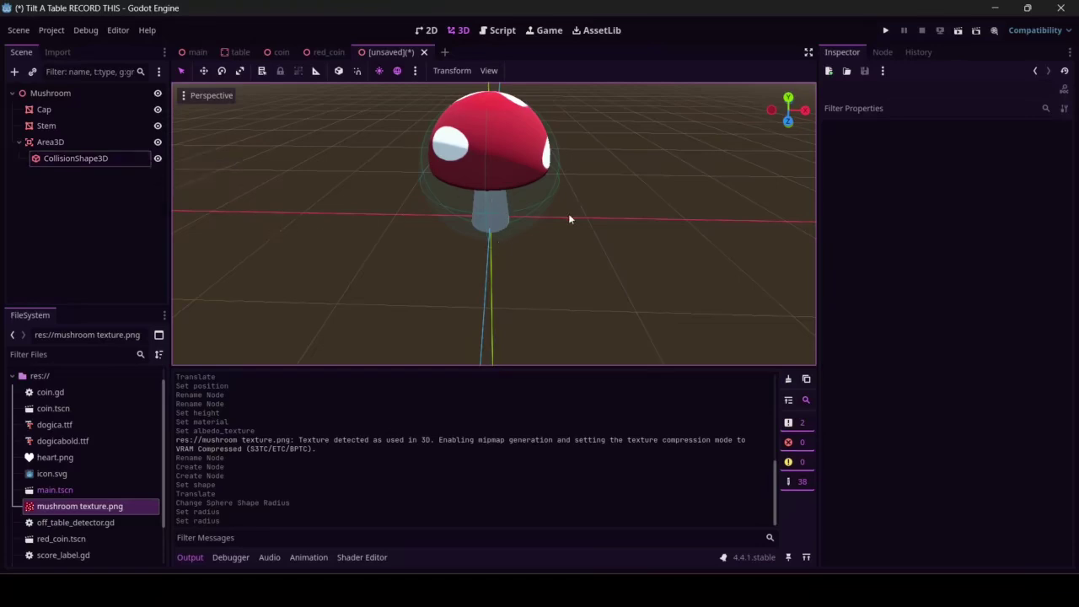
key("ctrl+s")
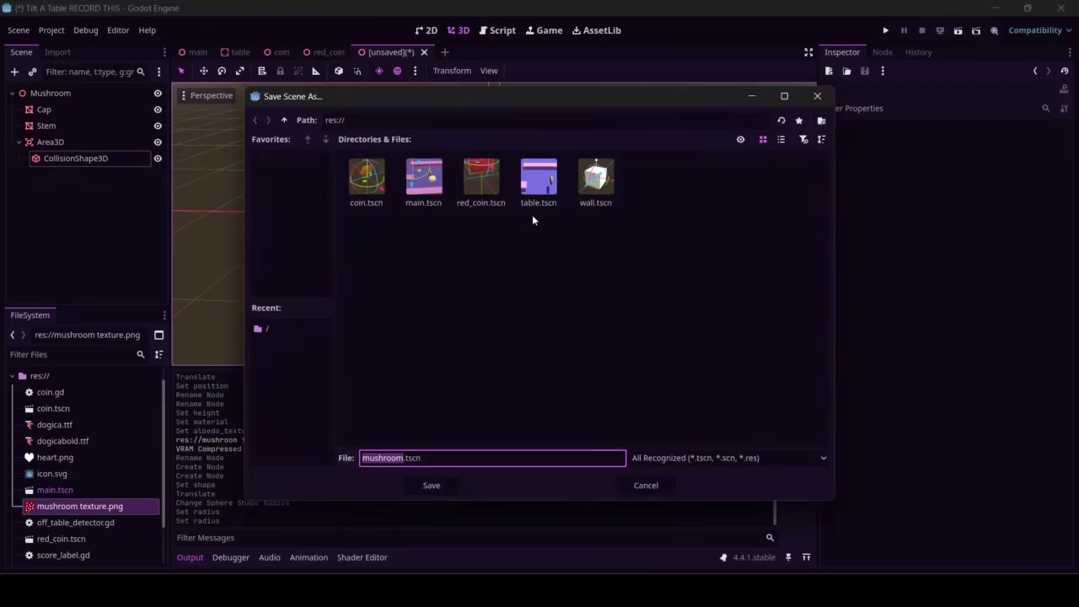
key("Return")
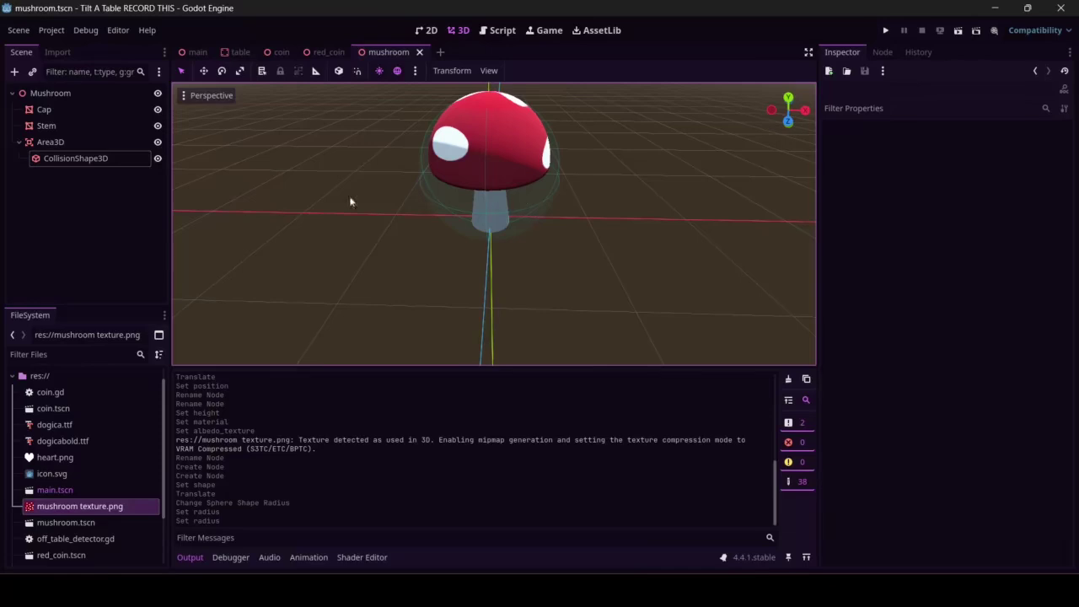
- Add a Node3D under the Table root in the table scene and name it Mushrooms
left_click(241, 53)
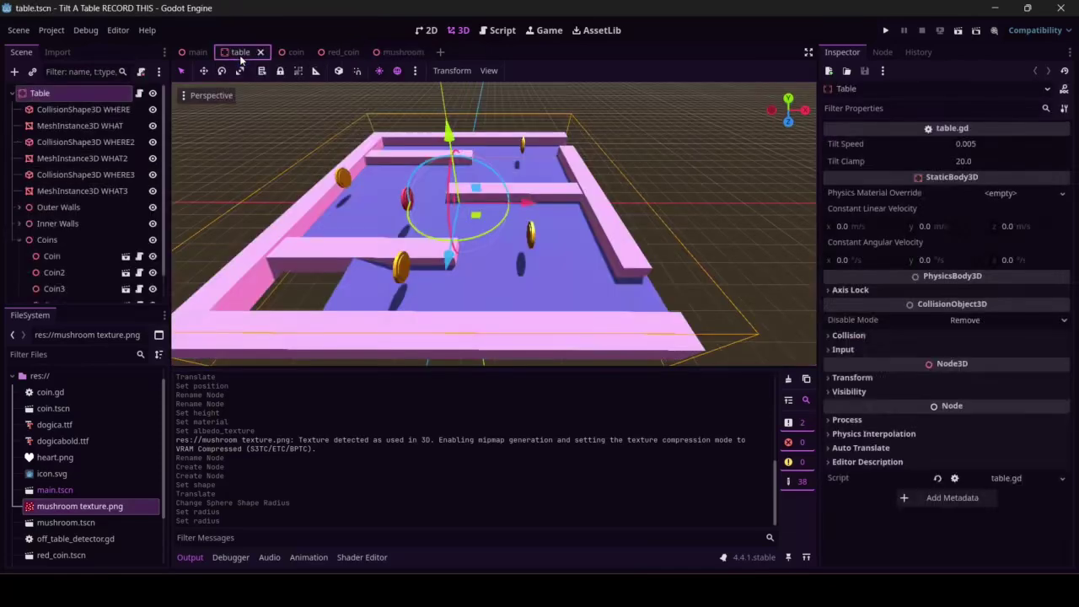
left_click(18, 240)
left_click(14, 71)
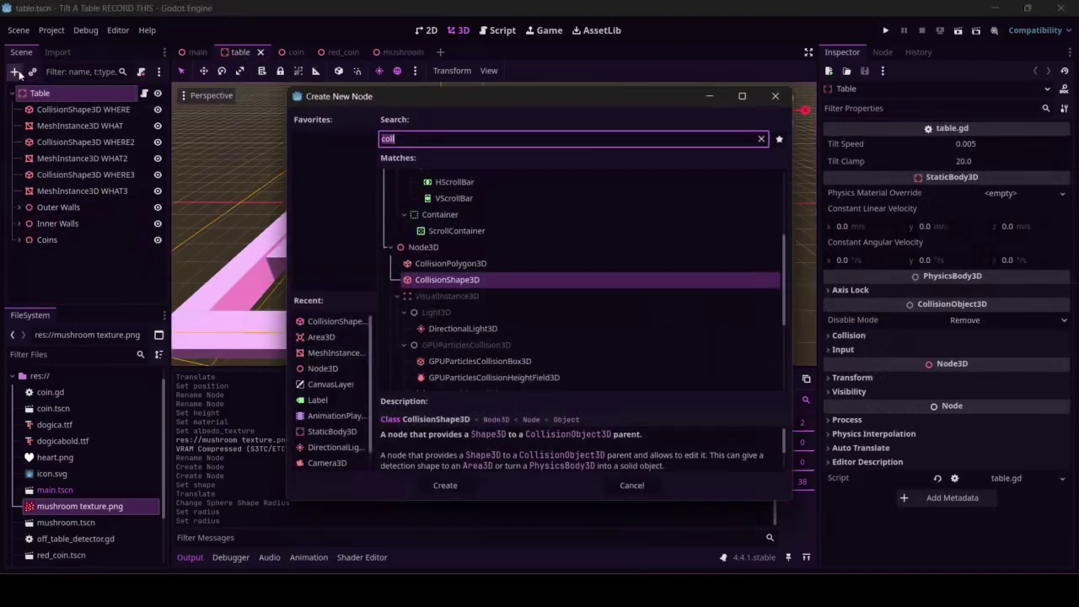
double_click(424, 247)
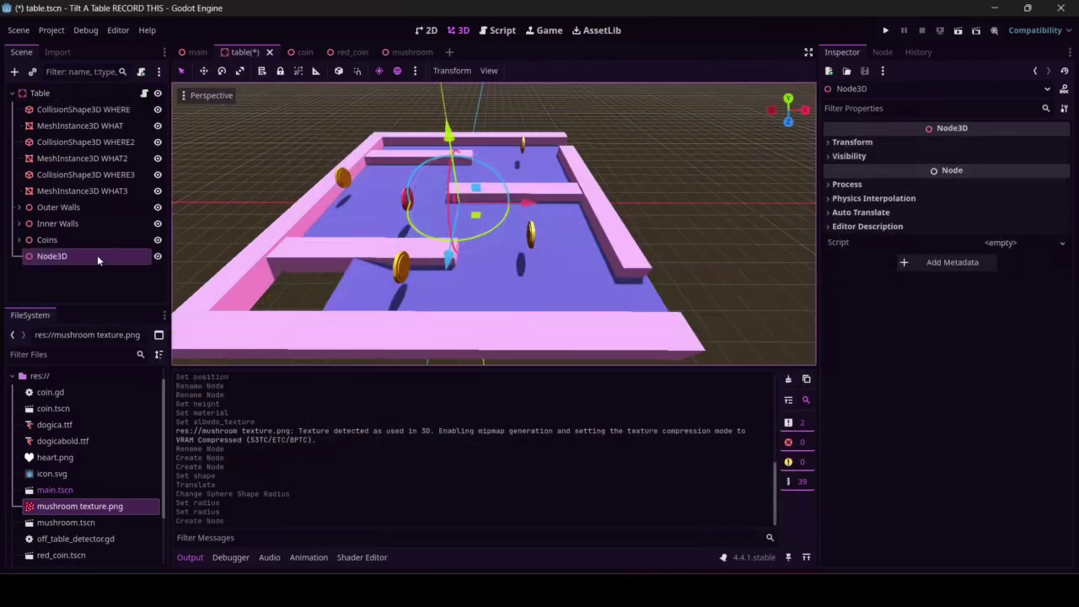
double_click(97, 255)
type("Mu")
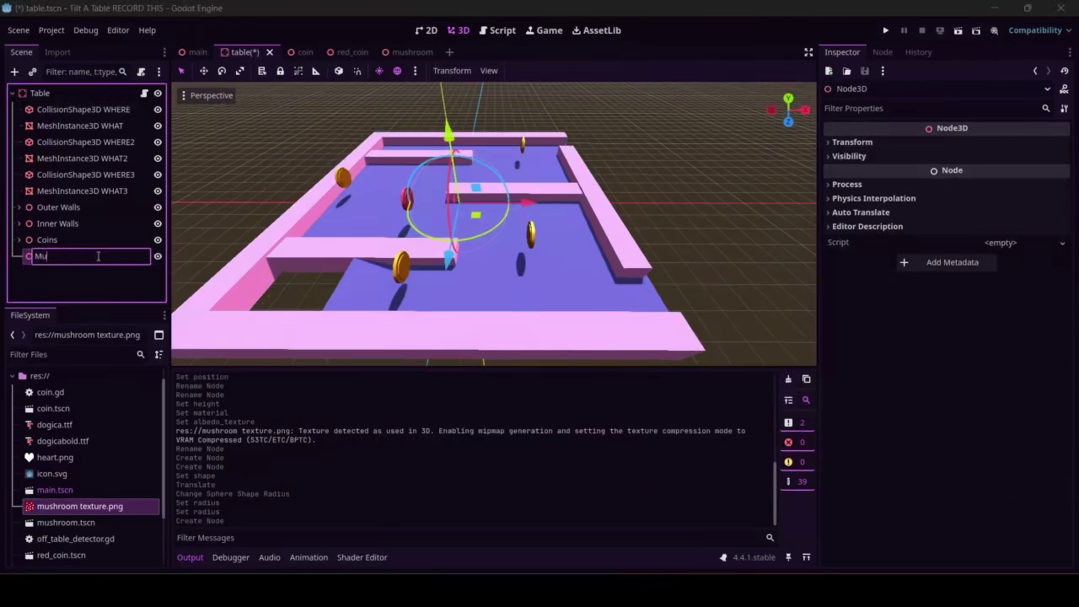
type("shrooms")
key("Return")
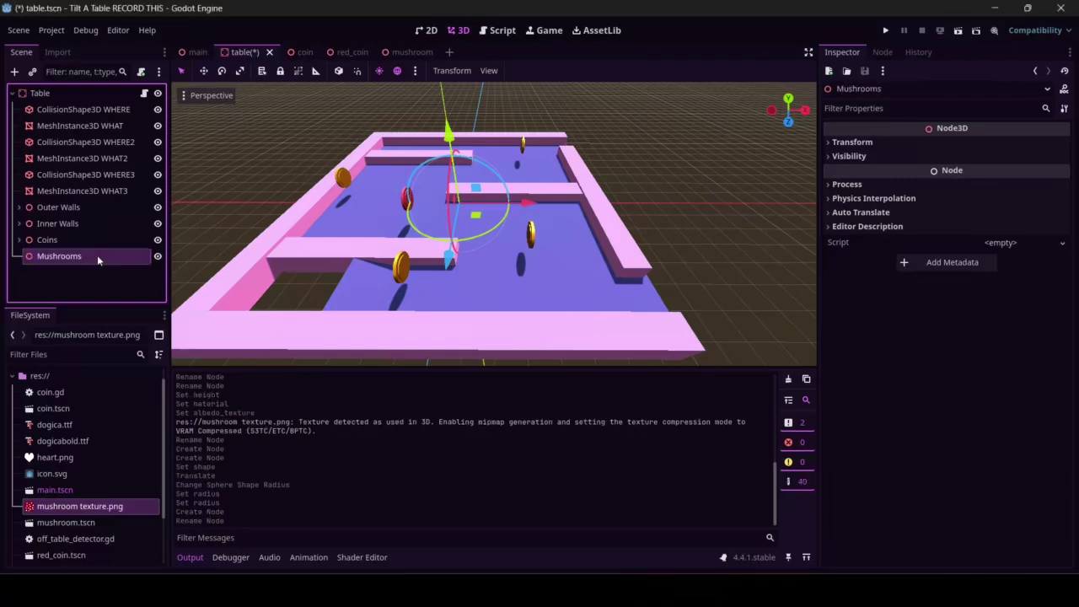
- Instantiate mushroom.tscn under the Mushrooms node and select the new Mushroom instance
left_click(37, 74)
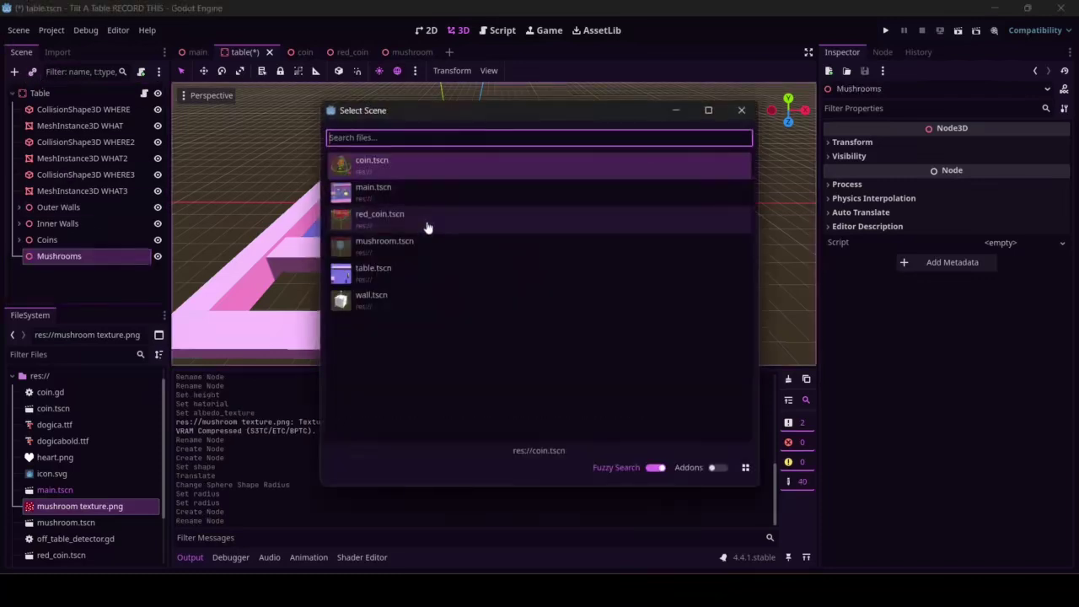
double_click(414, 253)
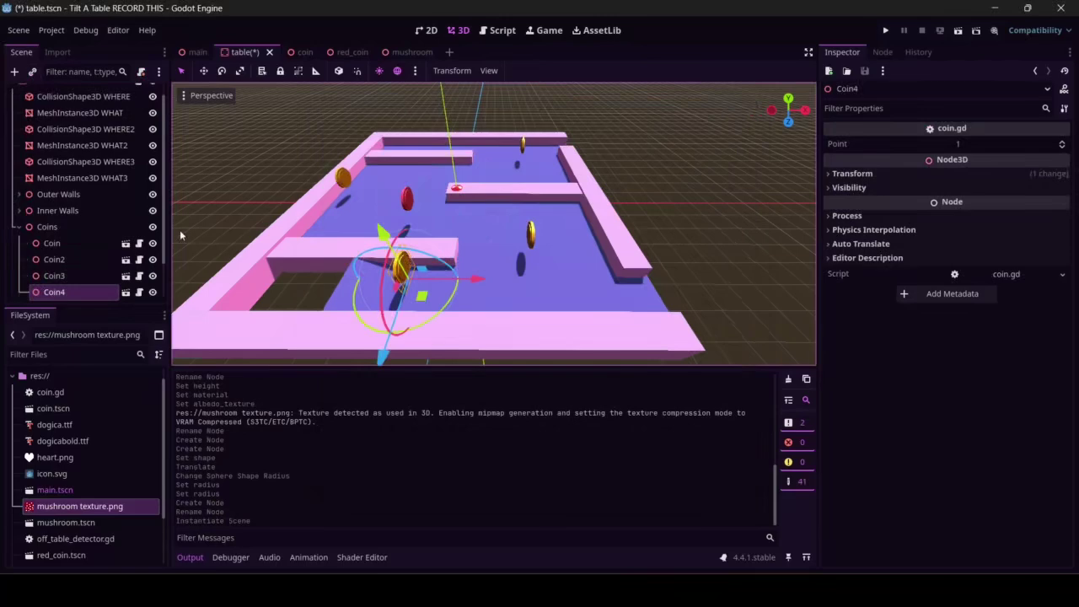
scroll(50, 227, "down", 3)
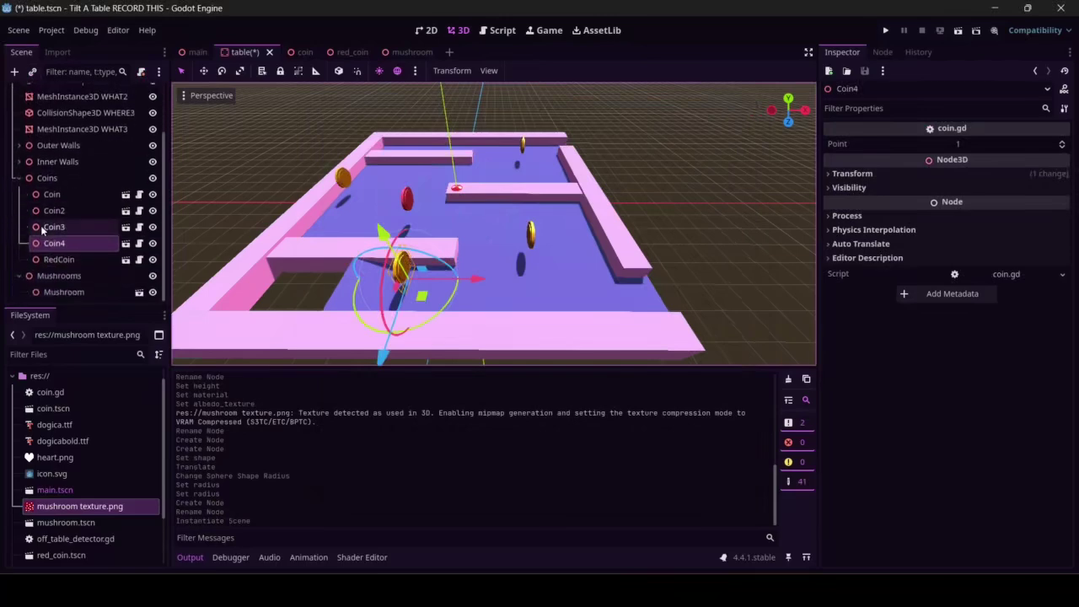
left_click(19, 178)
left_click(63, 272)
- Move the mushroom toward the table's front beside the gold coin and lift it onto the table surface
left_click_drag(449, 263, 374, 416)
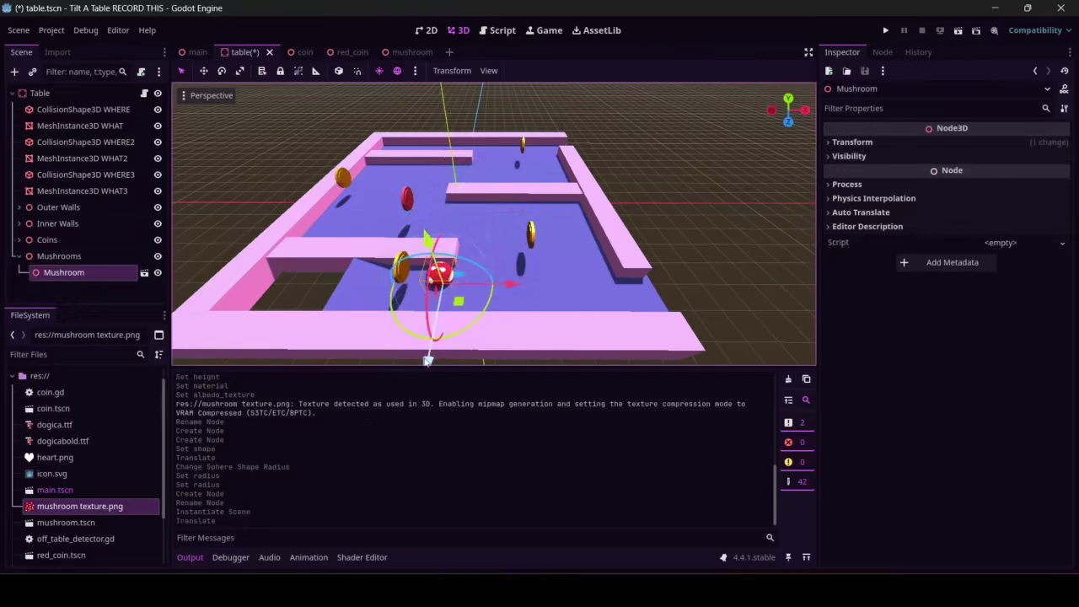
left_click_drag(430, 242, 425, 232)
middle_click_drag(426, 232, 335, 172)
scroll(412, 201, "up", 3)
scroll(321, 164, "down", 2)
scroll(329, 173, "up", 2)
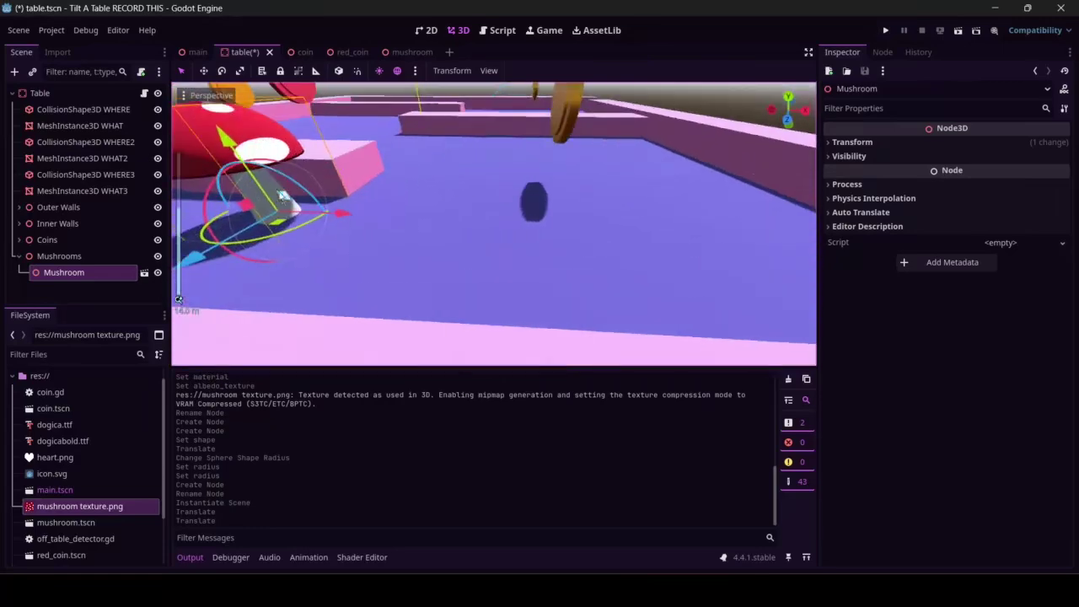
scroll(278, 188, "down", 2)
middle_click_drag(280, 195, 312, 231)
scroll(312, 231, "down", 2)
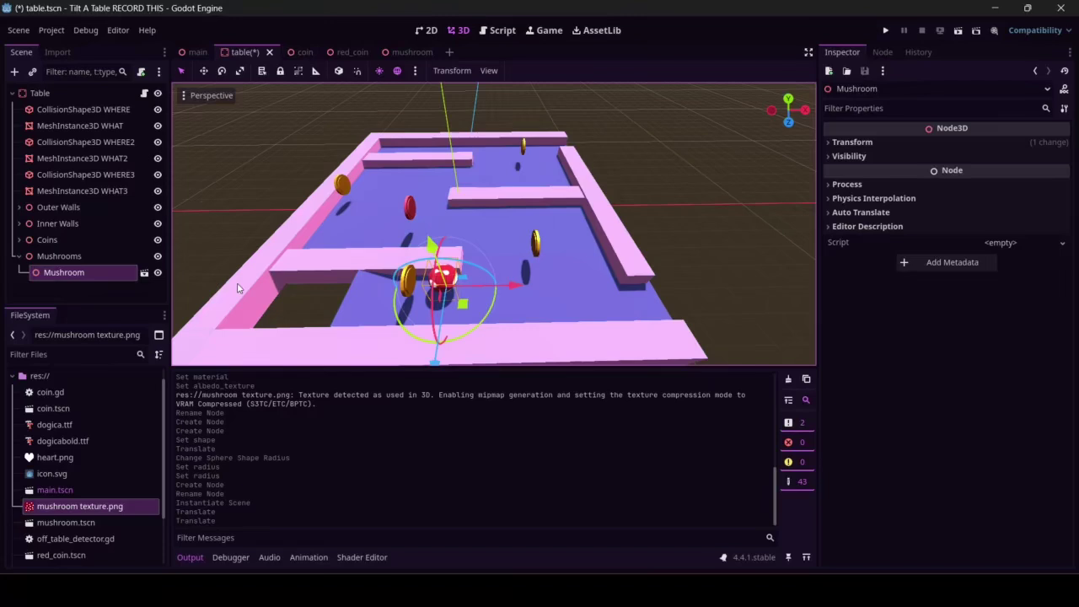
- Move the mushroom back between the inner walls near the table's centre and save the table scene
left_click_drag(435, 361, 446, 267)
middle_click_drag(446, 267, 225, 214)
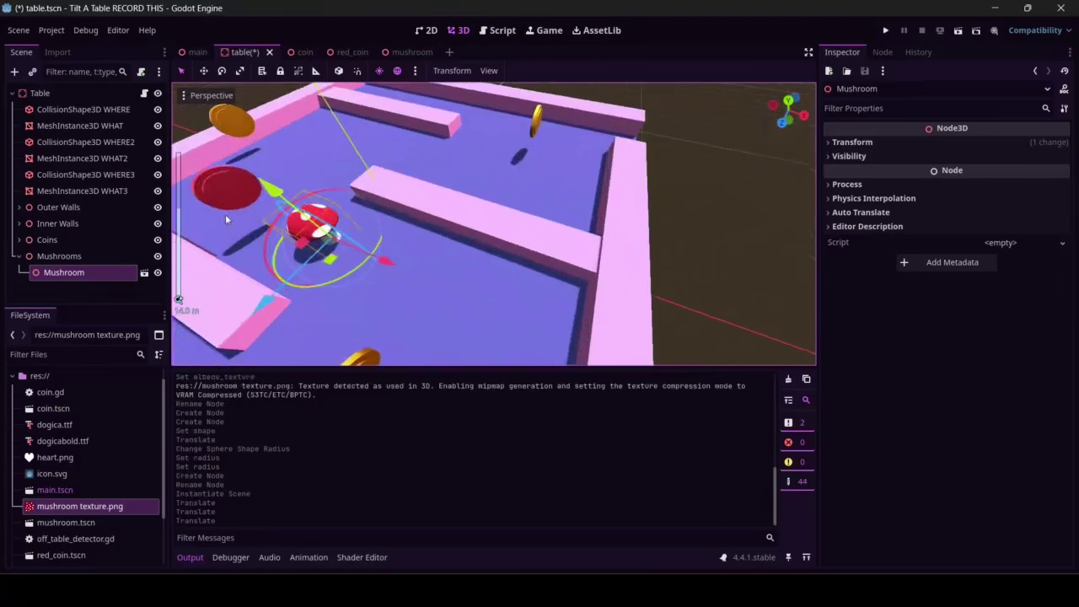
scroll(315, 229, "up", 3)
middle_click_drag(315, 229, 360, 230)
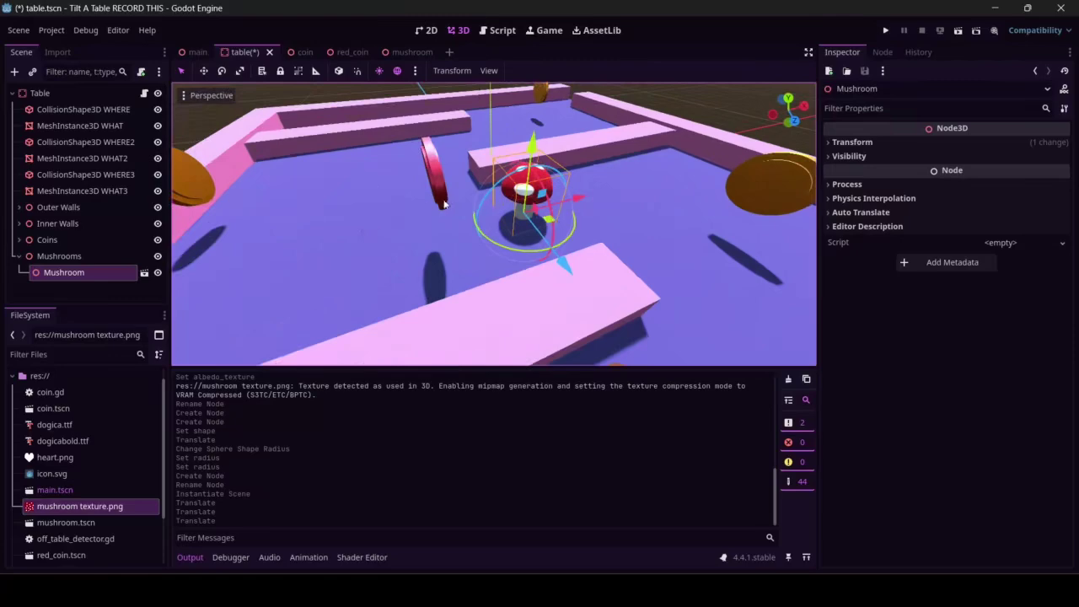
scroll(442, 199, "down", 3)
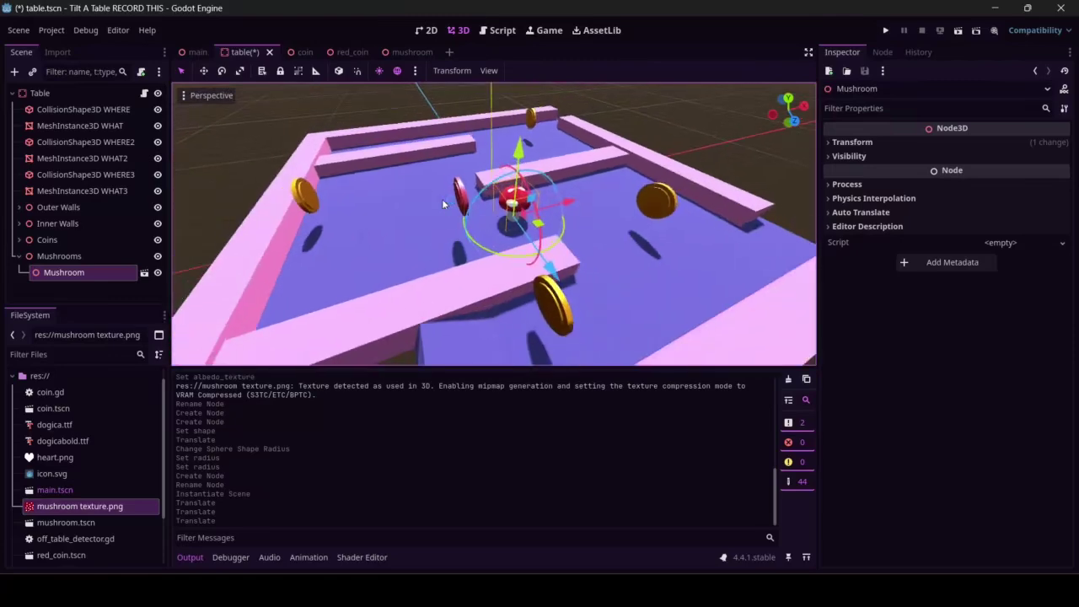
key("ctrl+s")
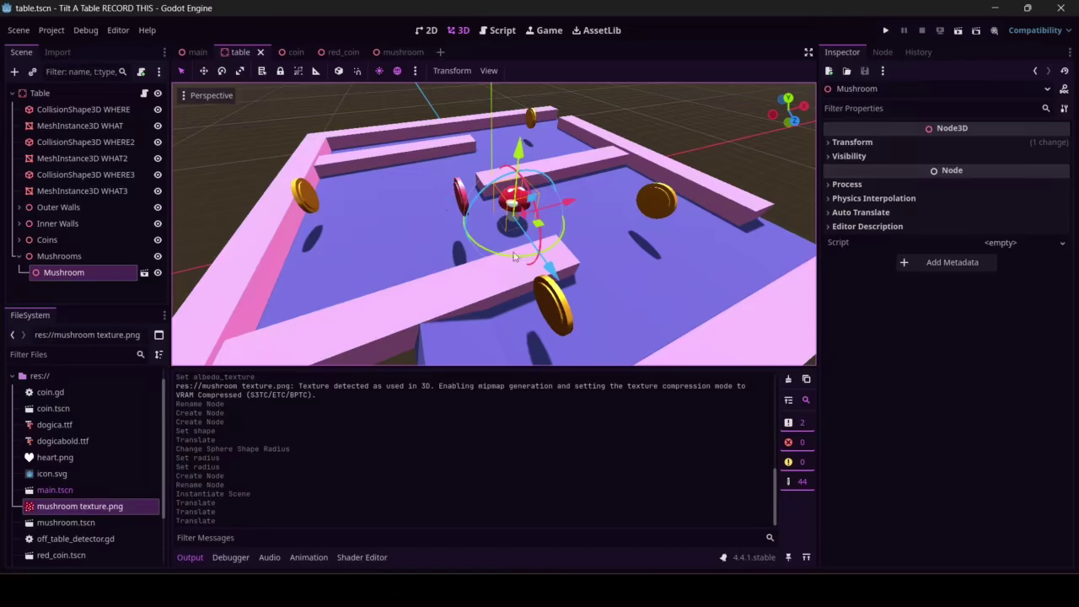
- Examine the mushroom's placement on the table in the main scene
left_click(194, 52)
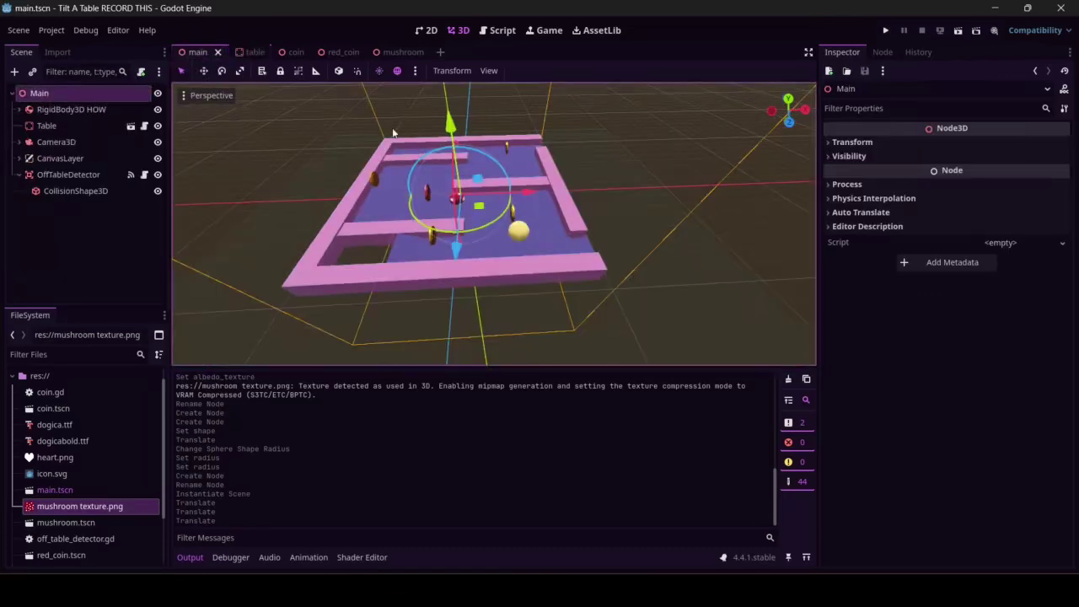
scroll(378, 174, "up", 5)
scroll(372, 169, "down", 5)
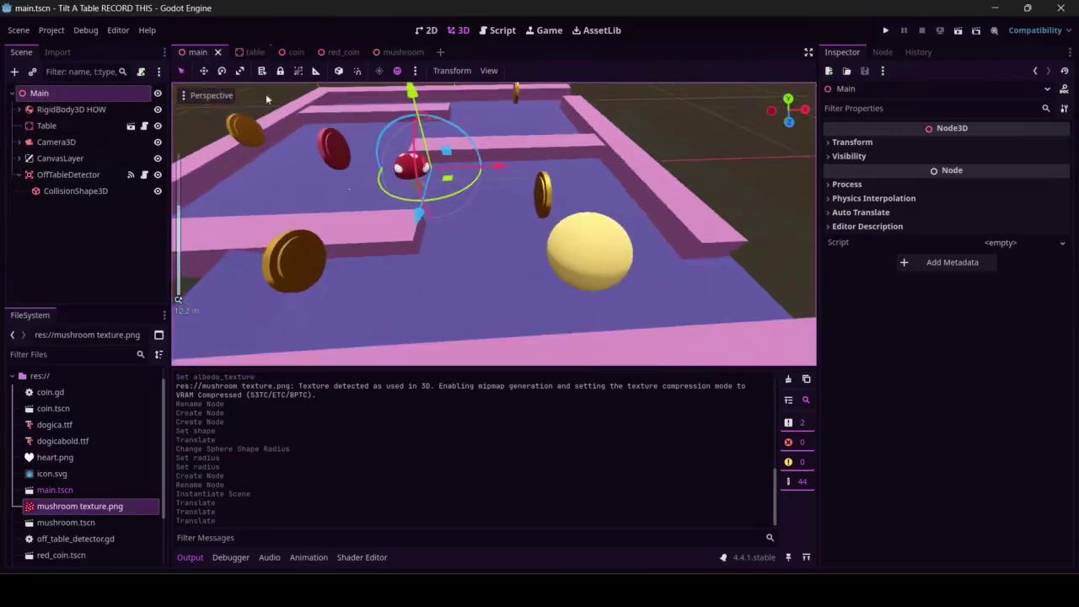
- Attach a new GDScript file named mushroom.gd to the root Mushroom node of the mushroom scene
left_click(249, 52)
left_click(196, 52)
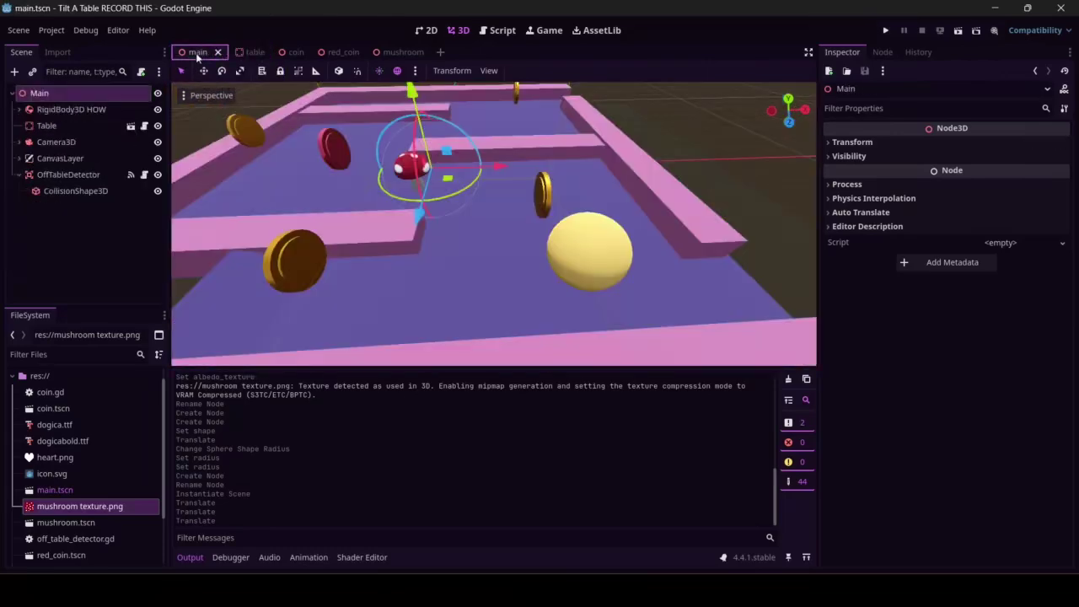
left_click(394, 51)
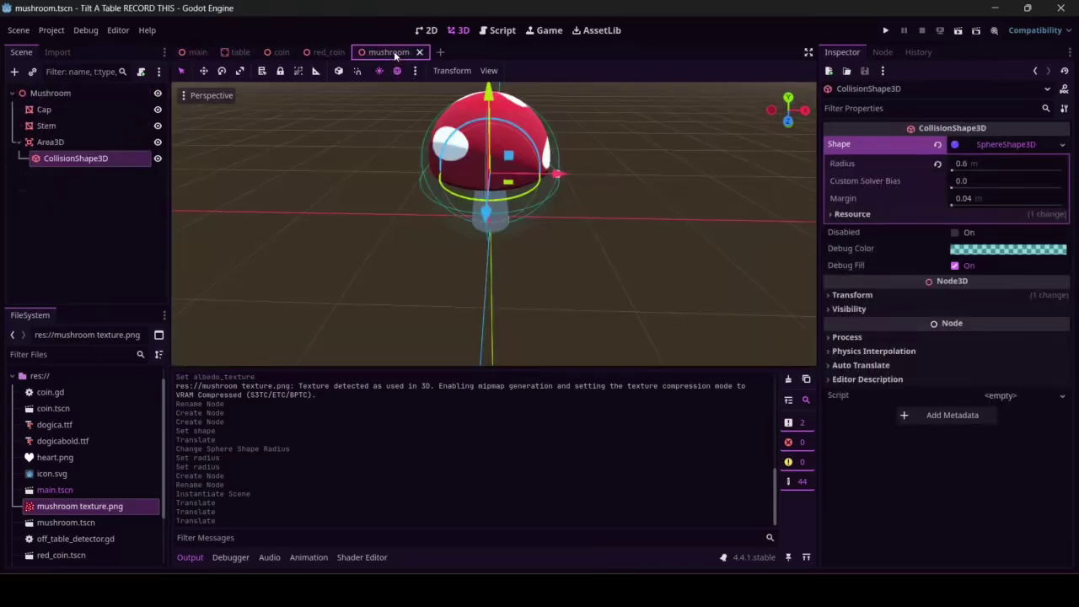
left_click(77, 95)
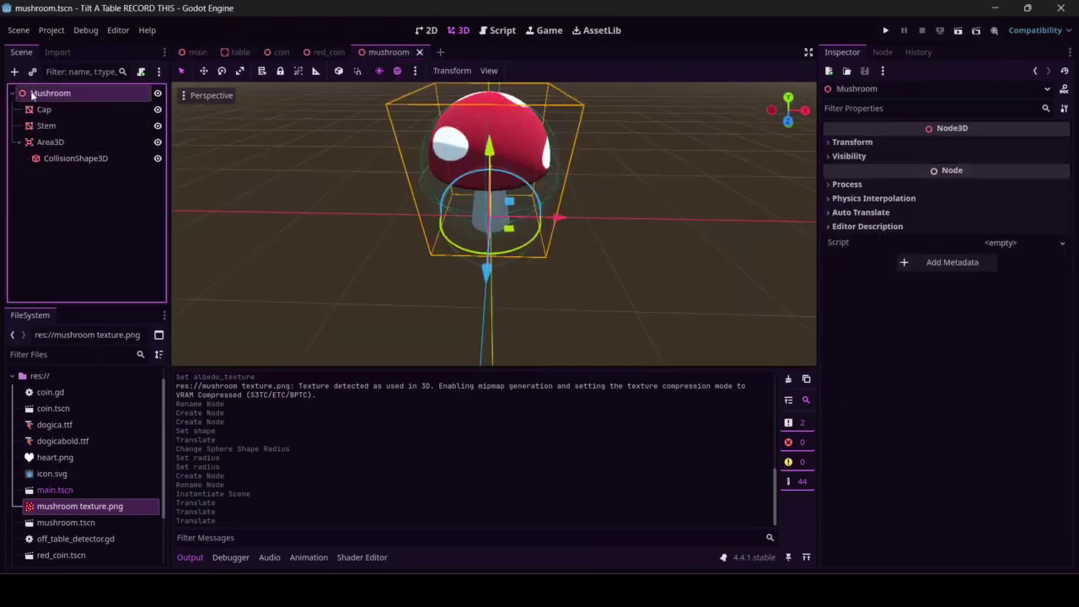
left_click(1062, 242)
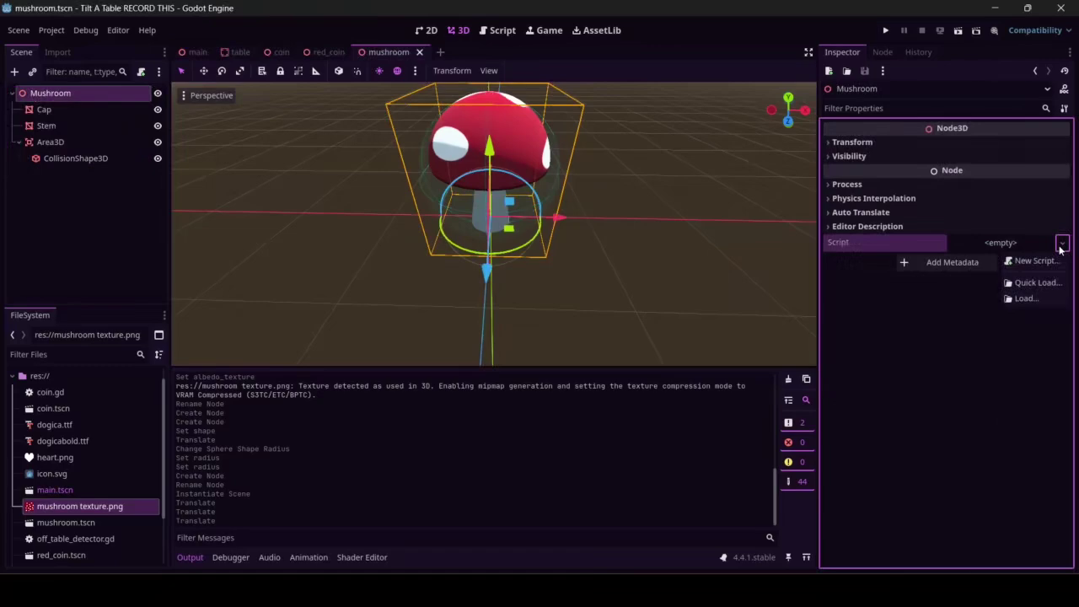
left_click(1035, 262)
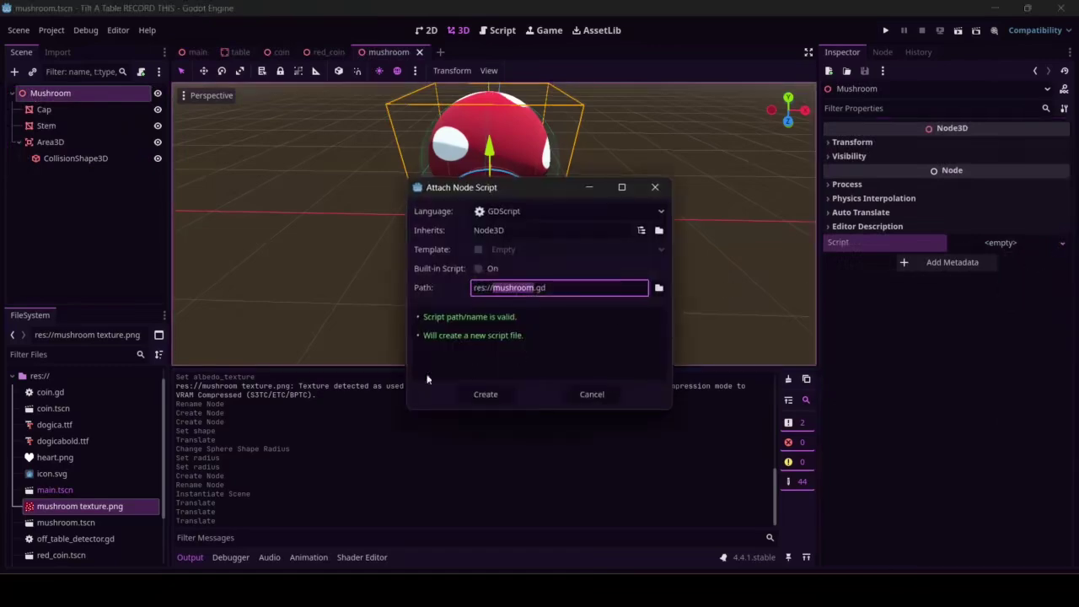
left_click(472, 398)
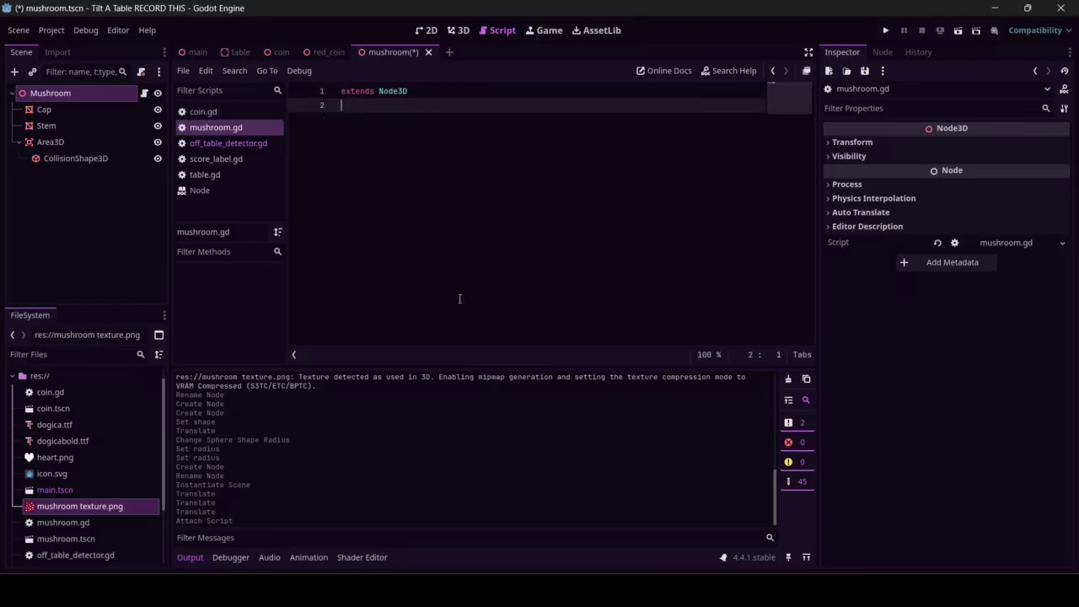
- Connect the mushroom Area3D's body_entered signal to the Mushroom node's script as _on_area_3d_body_entered
left_click(109, 145)
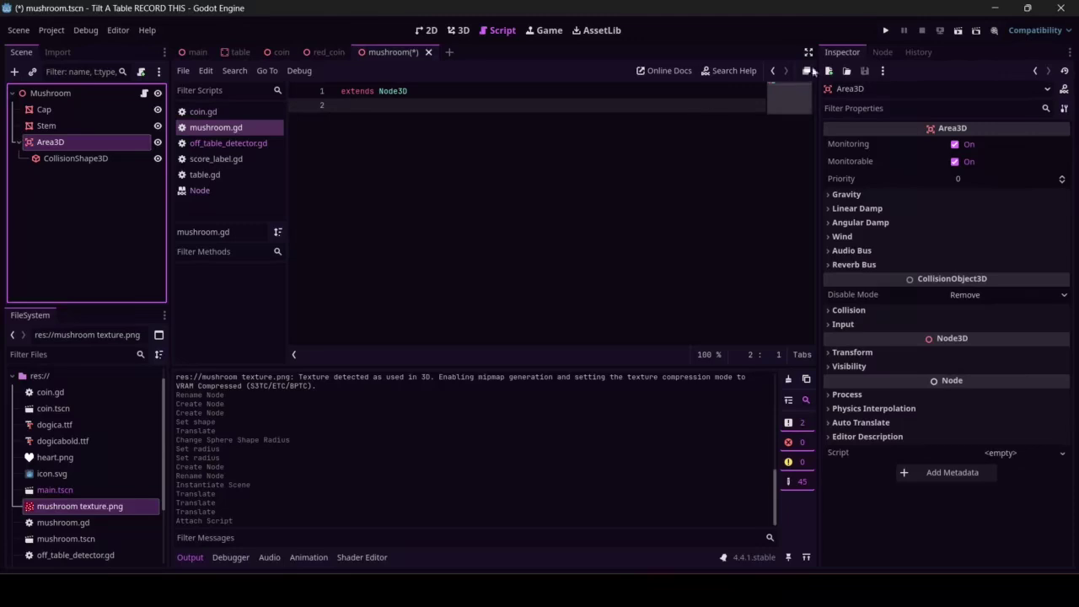
left_click(881, 52)
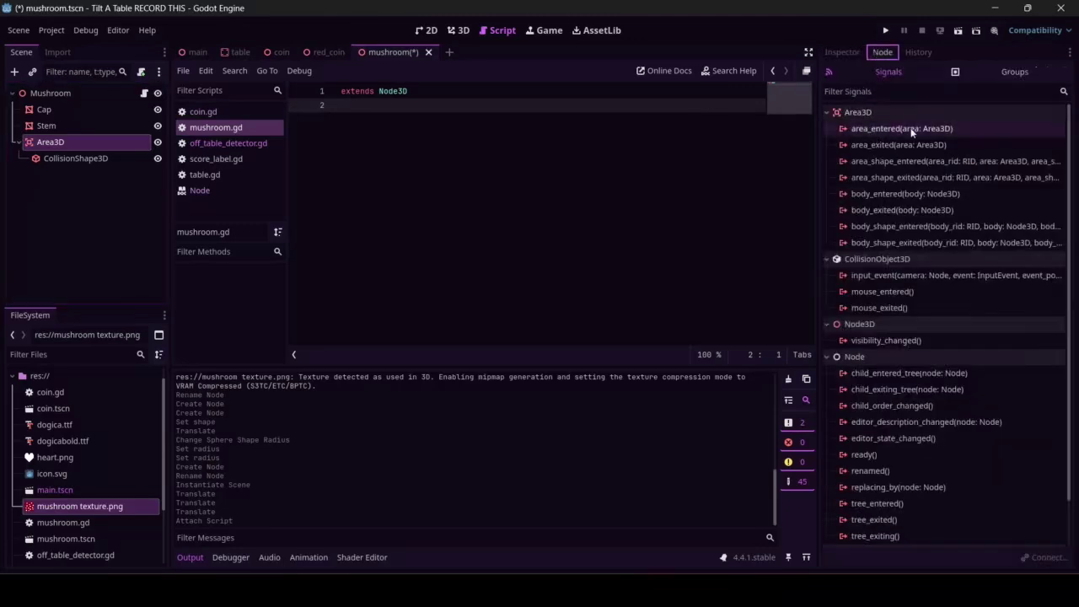
double_click(957, 194)
left_click(496, 429)
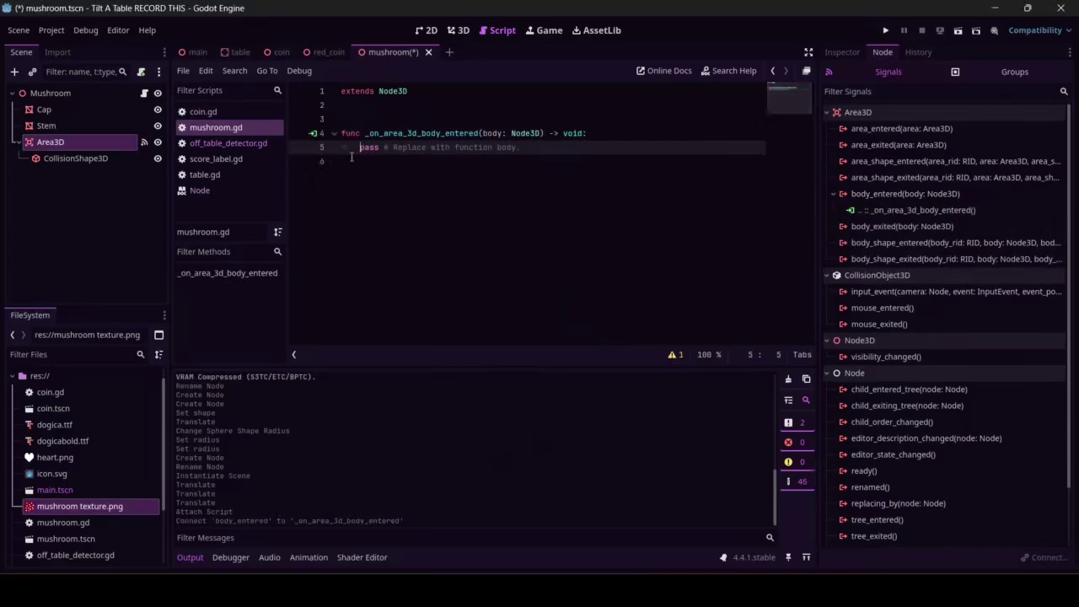
- Replace the signal handler's placeholder body with print("badger badger badger MUSHROOM MUSHROOM") and save the mushroom scene
left_click_drag(358, 154, 601, 237)
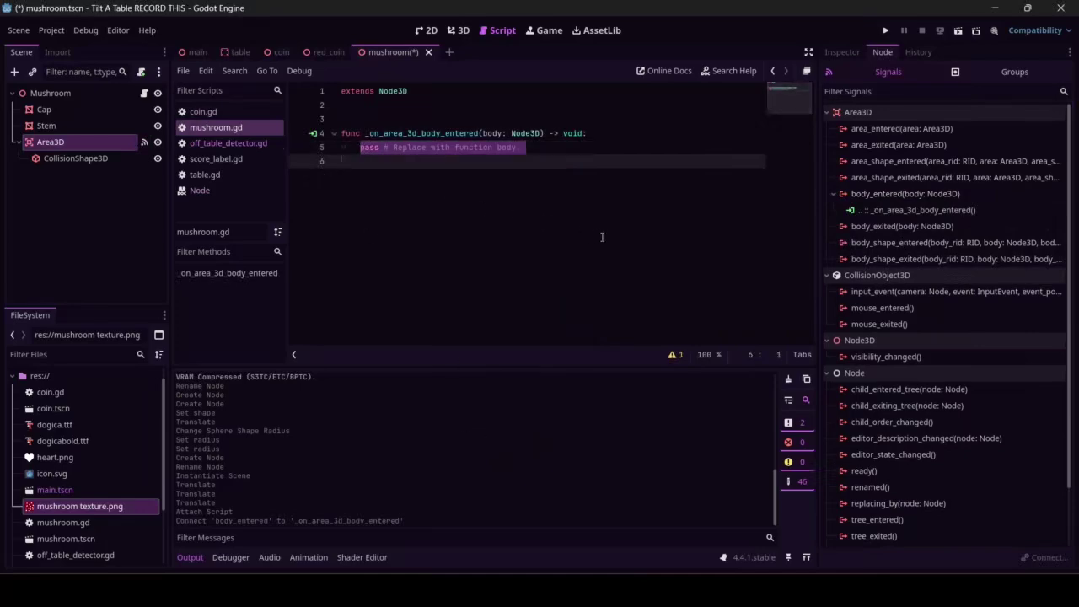
key("BackSpace")
type("pri")
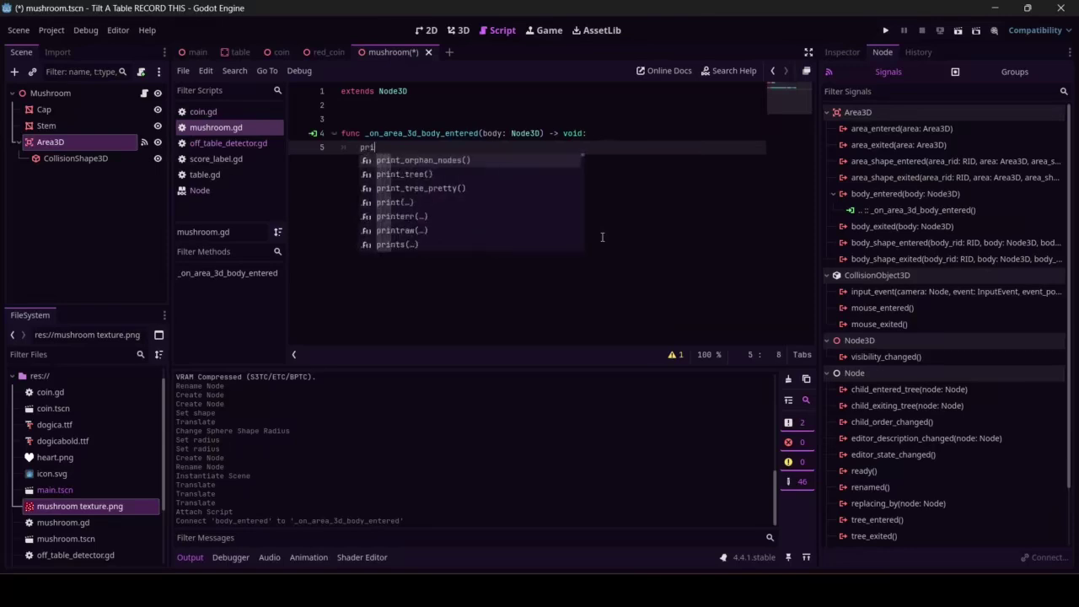
key("Down")
key("Down")
key("Down")
key("Return")
type("\"")
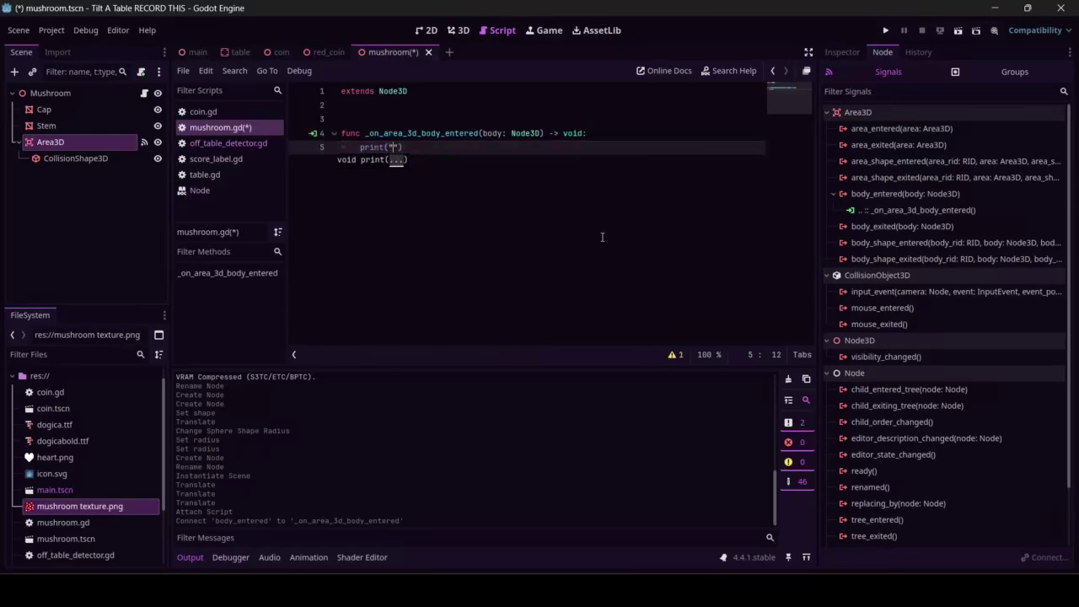
type("badger badger badger MISH")
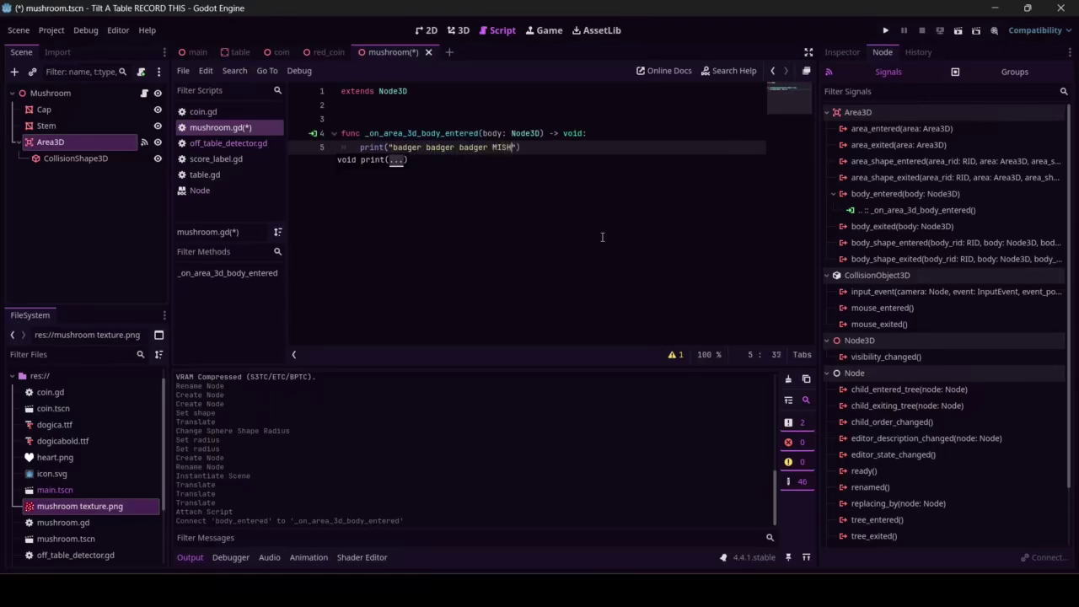
key("BackSpace")
key("BackSpace")
type("USHROOM MUSHROOM")
left_click(663, 155)
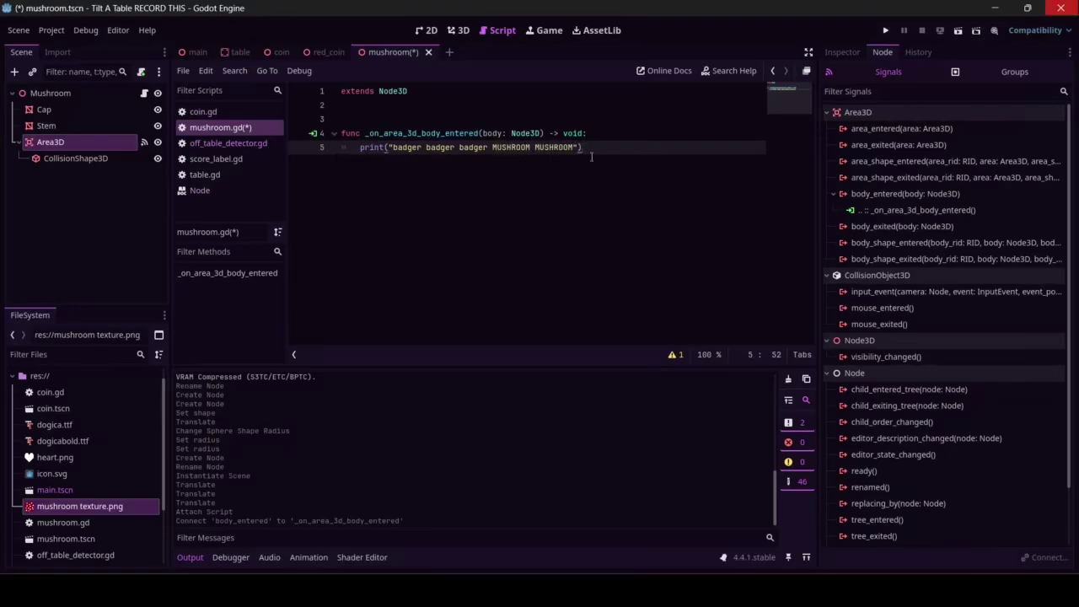
key("ctrl+s")
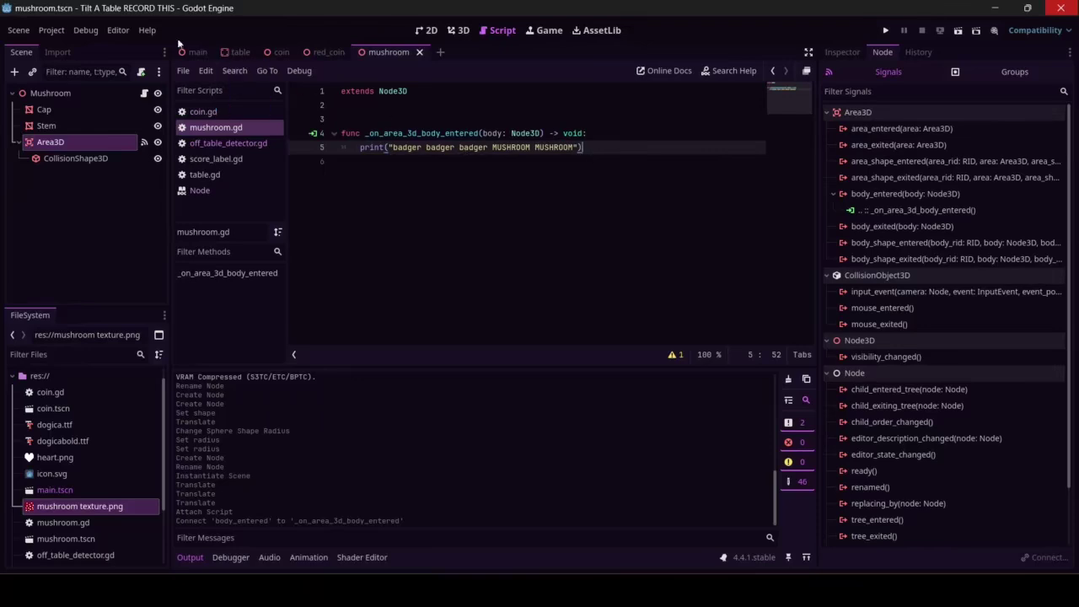
- Run the project from the main scene, tilt the table to roll the ball across the mushroom, and close the game
left_click(192, 51)
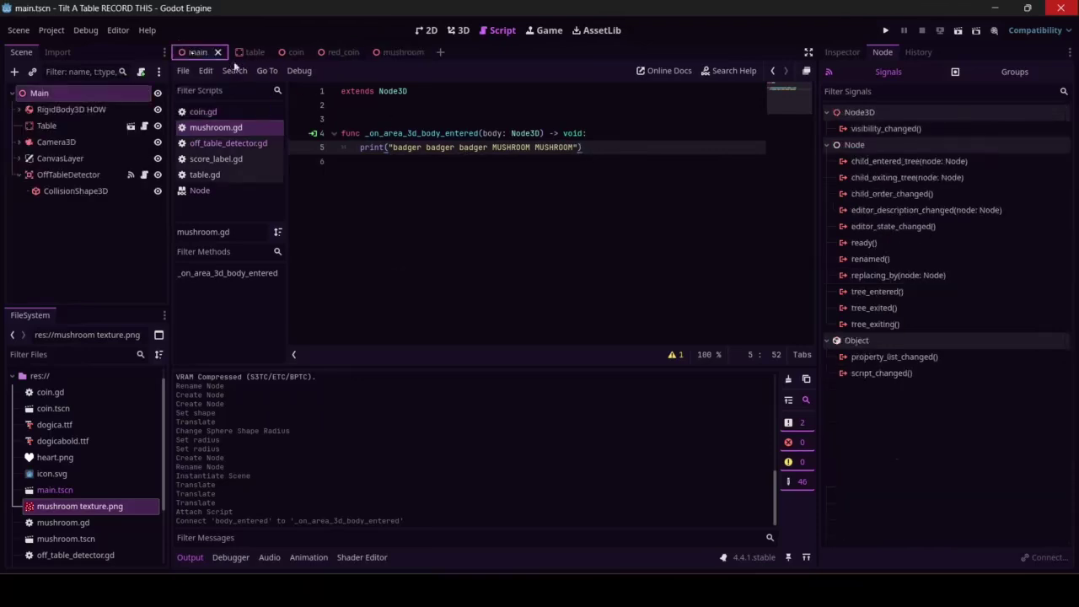
left_click(428, 31)
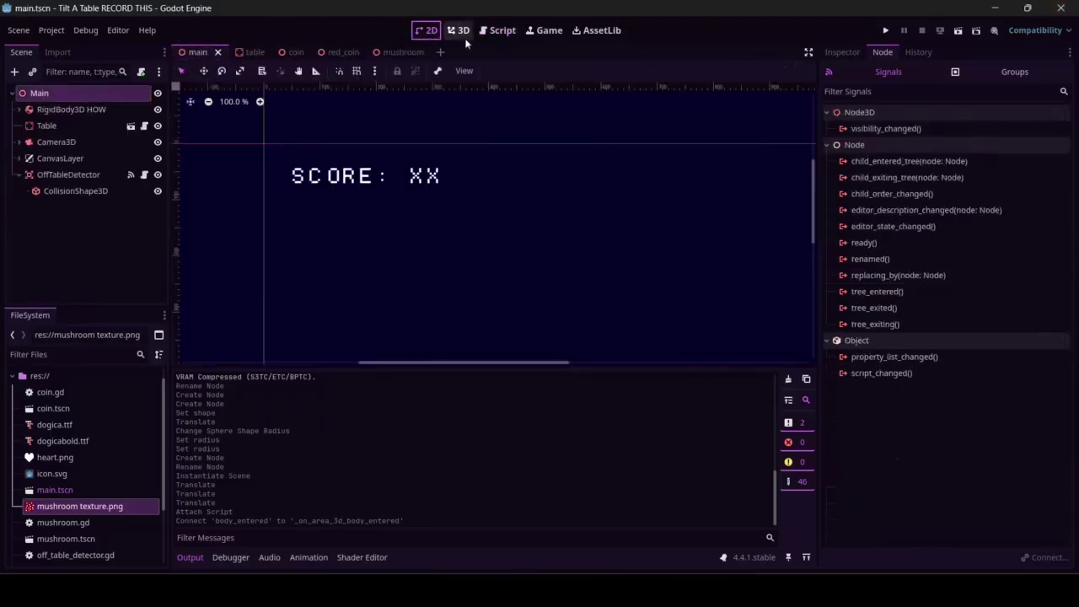
left_click(463, 35)
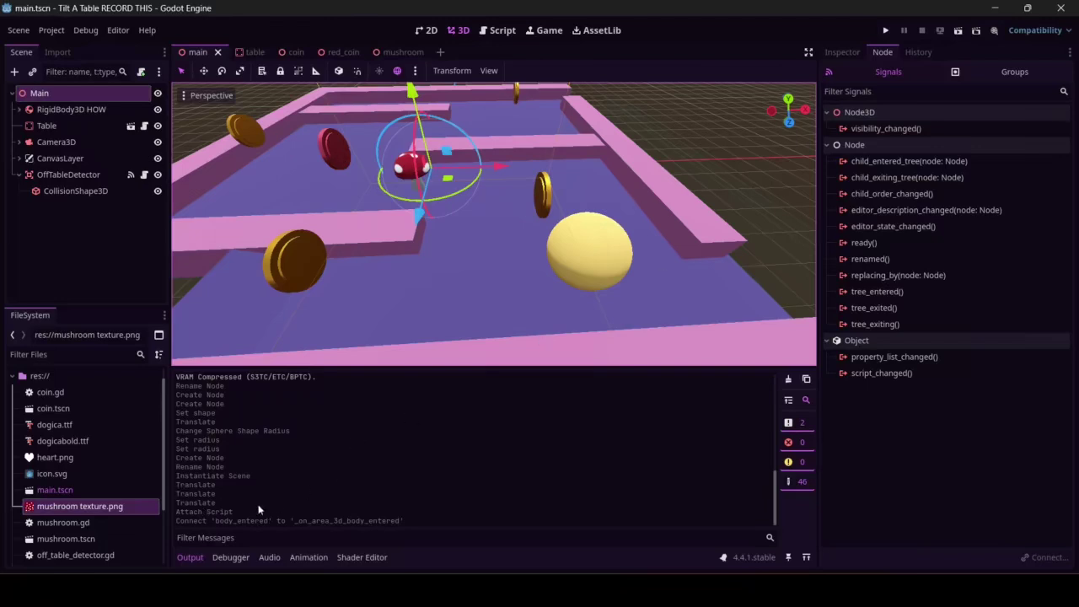
left_click(887, 32)
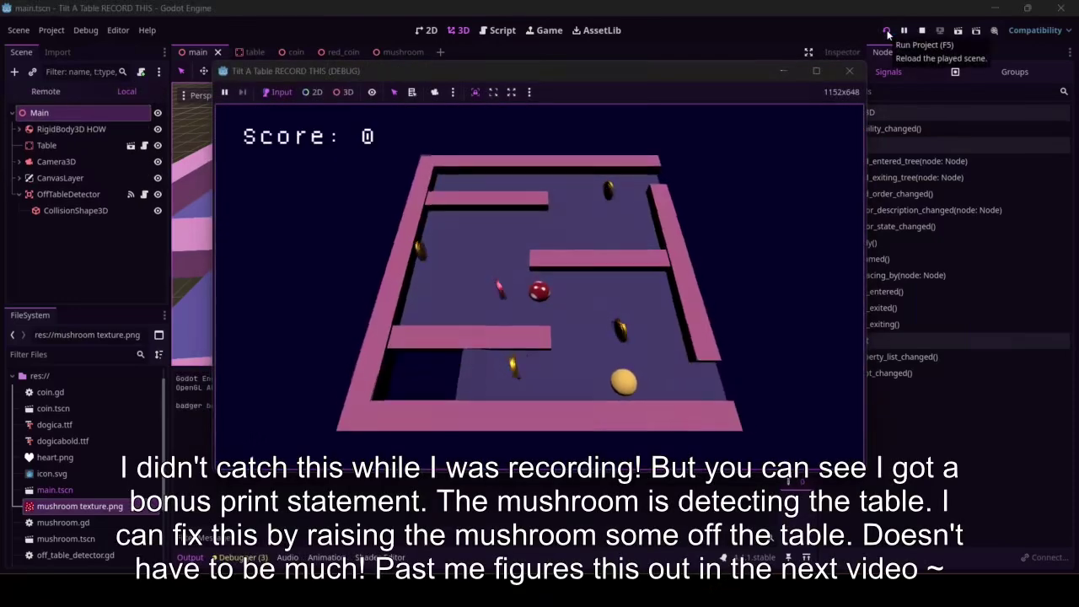
key("Up")
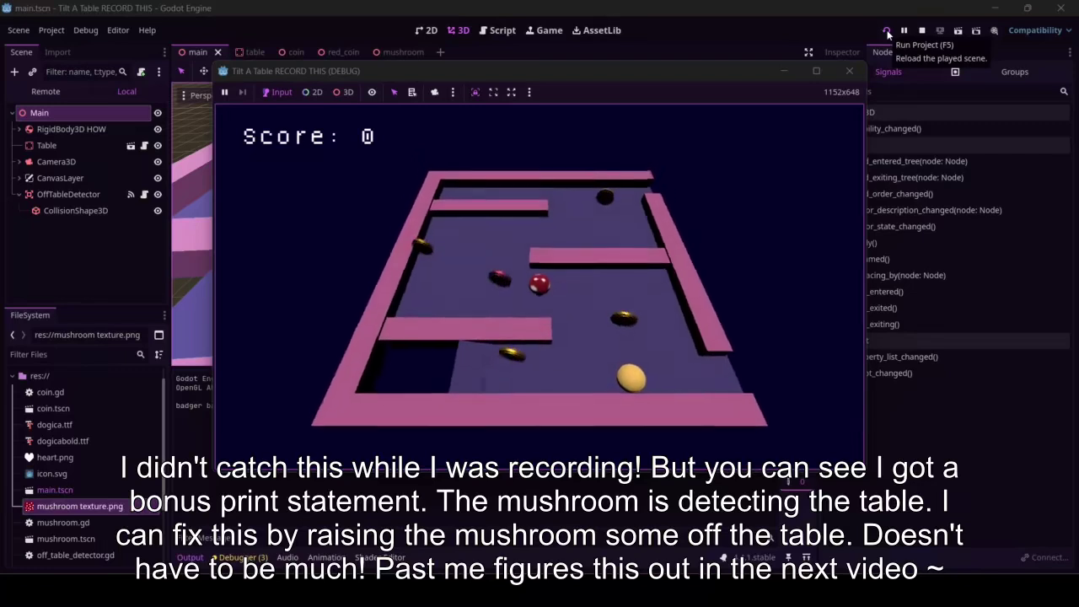
key("Up")
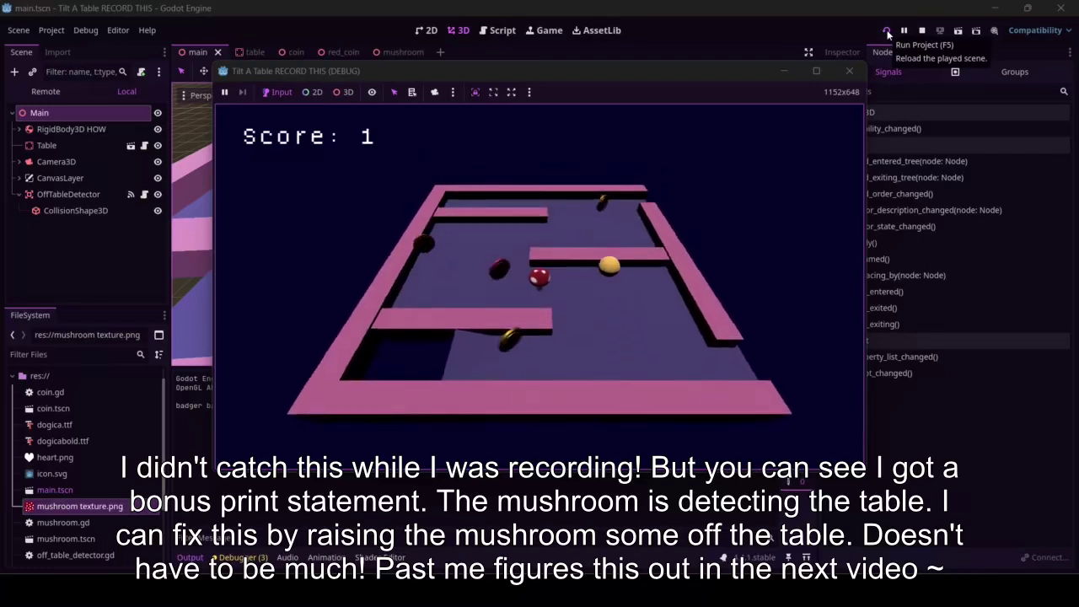
key("Down")
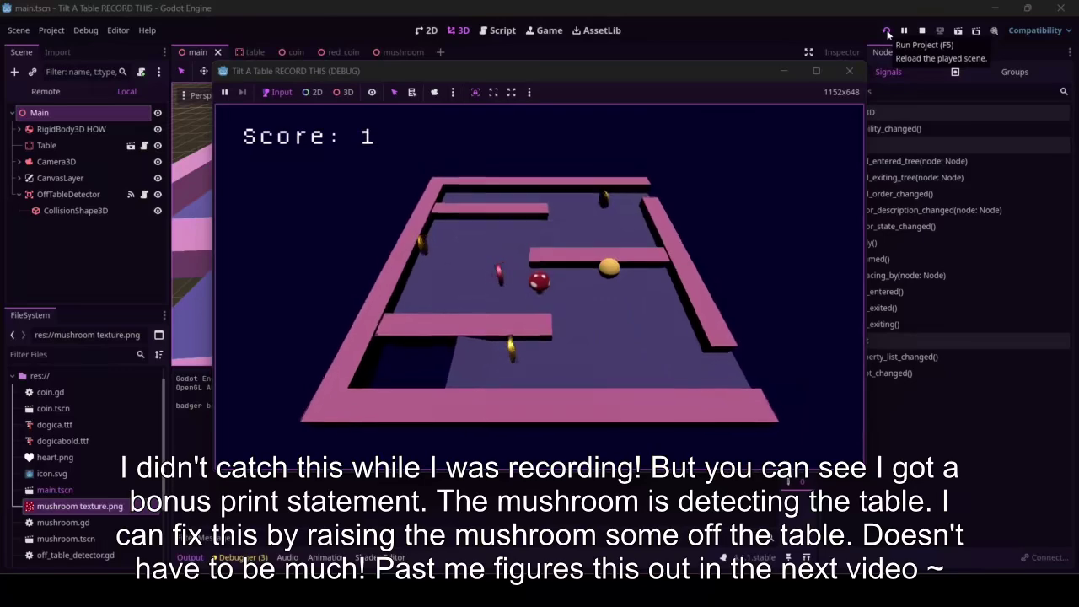
key("Down")
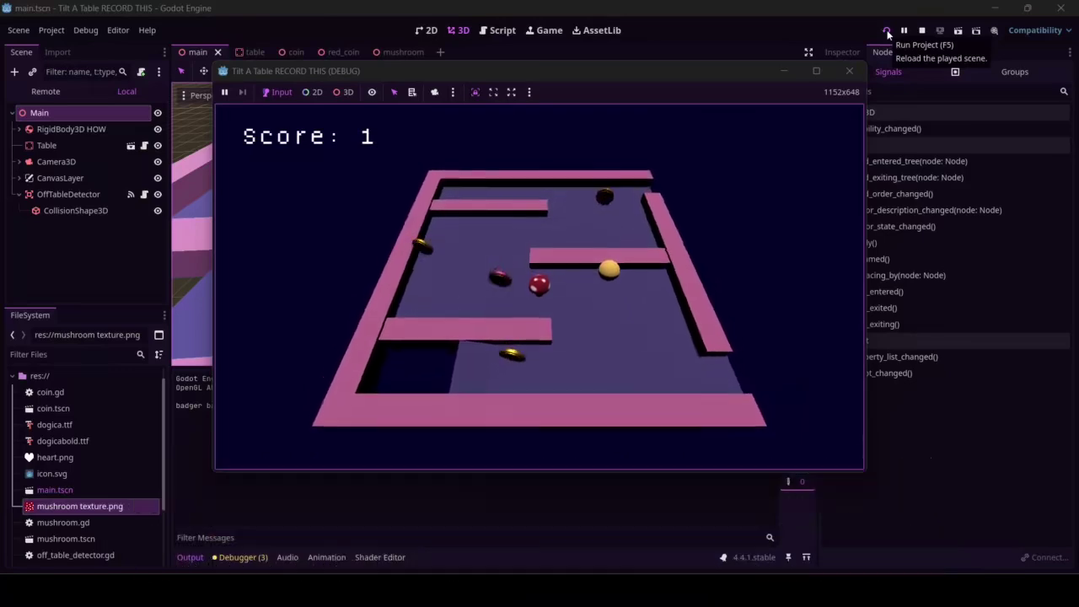
key("Down")
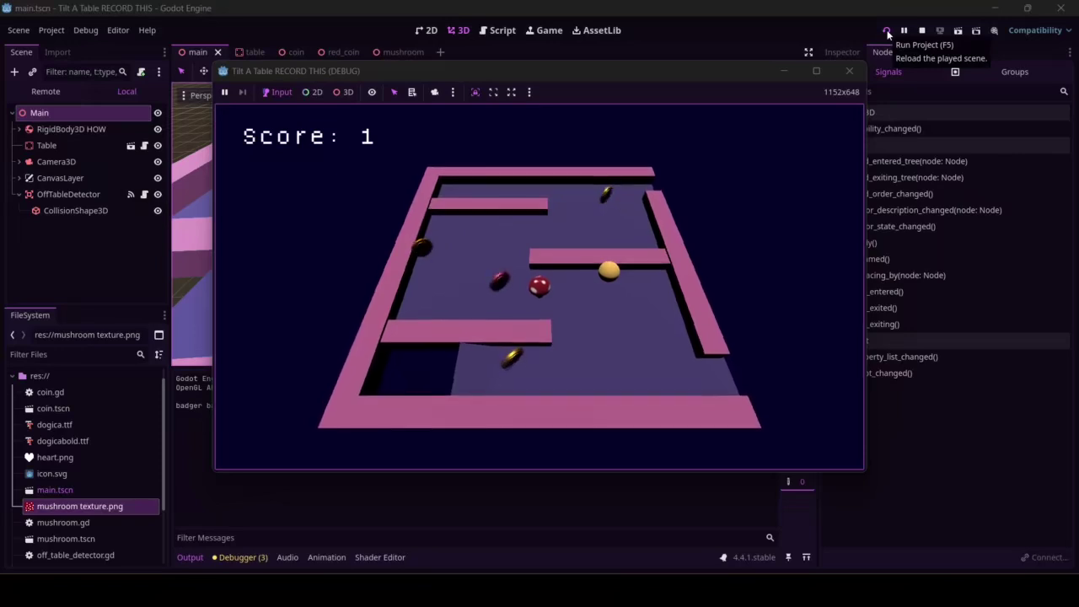
key("Down")
key("Left")
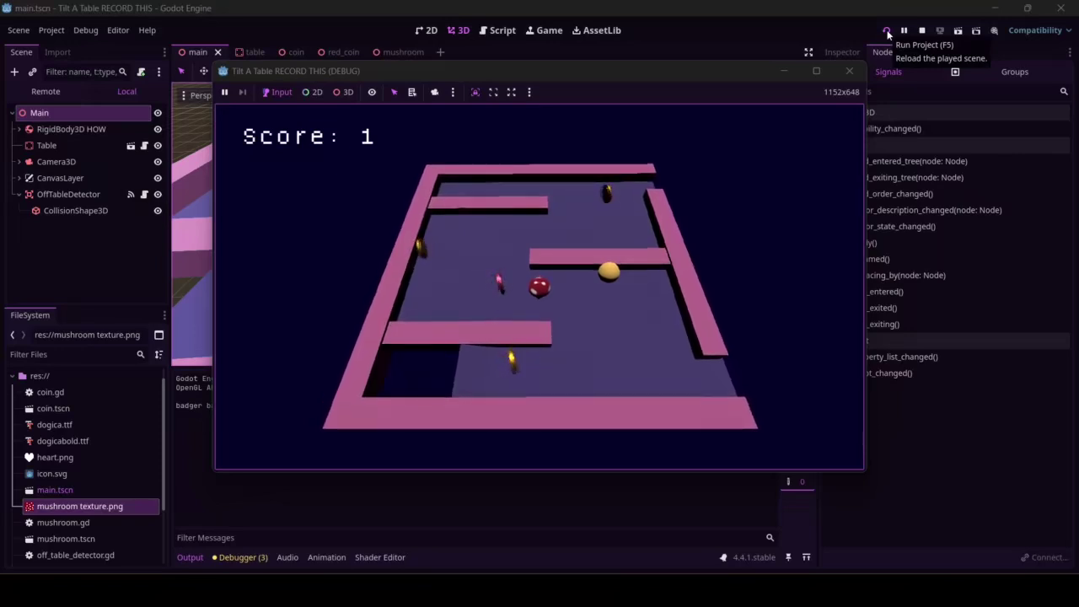
key("Down")
key("Down")
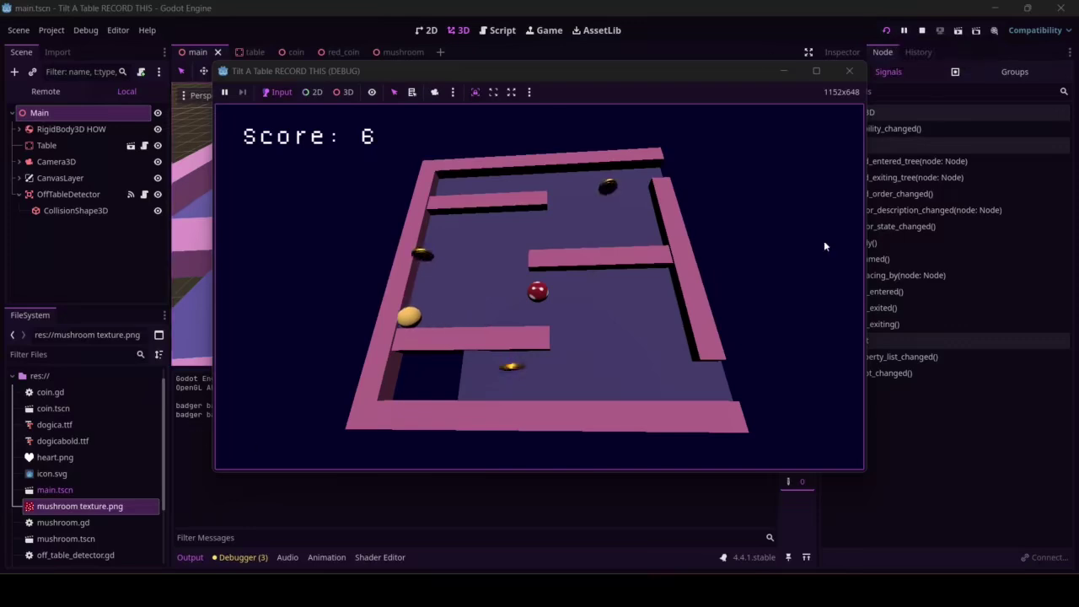
left_click(853, 72)
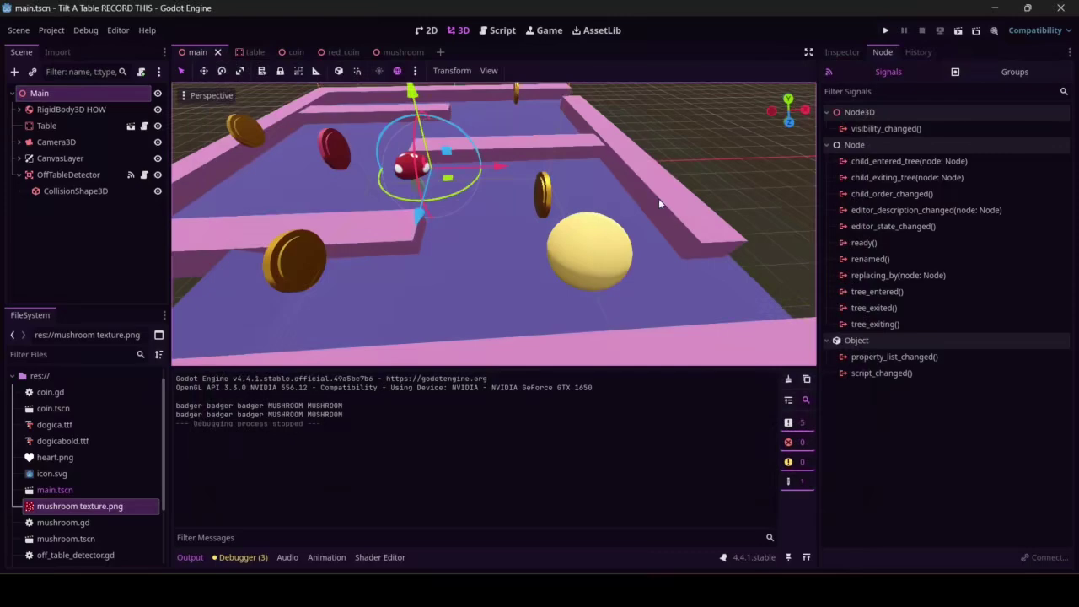
- Return to the mushroom scene and open its mushroom.gd script
left_click(403, 53)
left_click(498, 35)
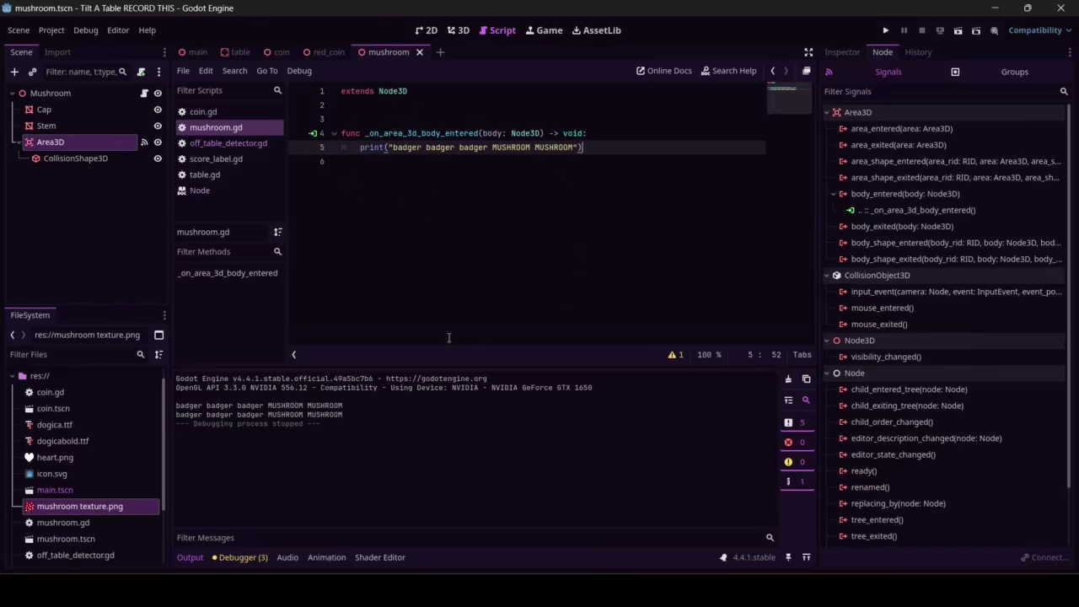